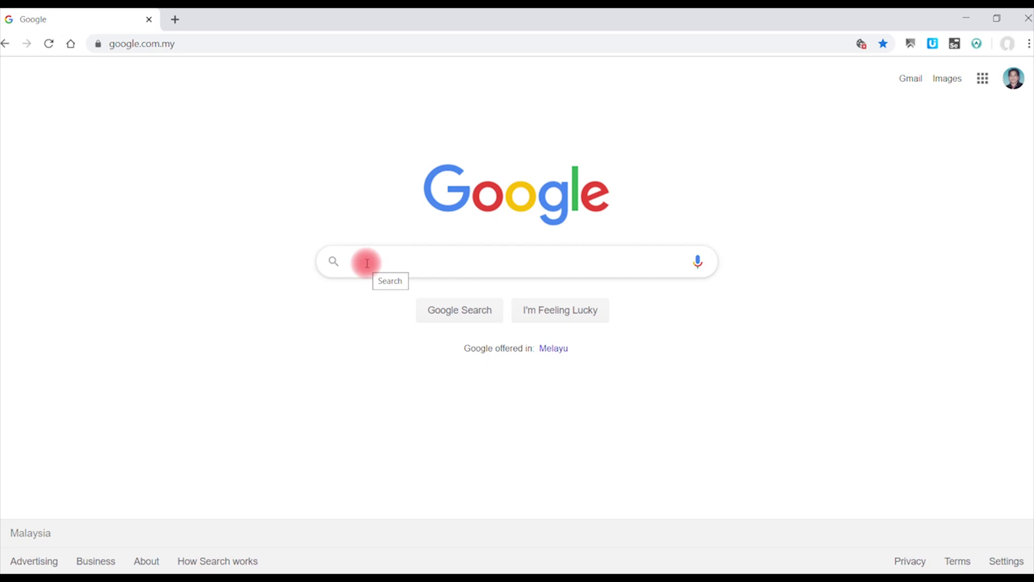
Search Google for "google form", and create a blank form in Google Forms
text(oo)
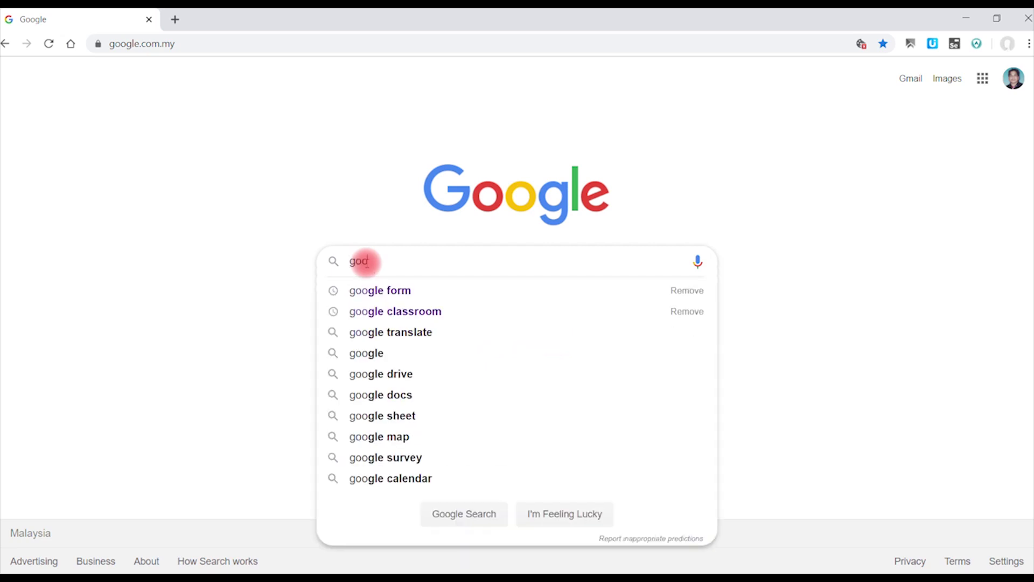
text(gle form)
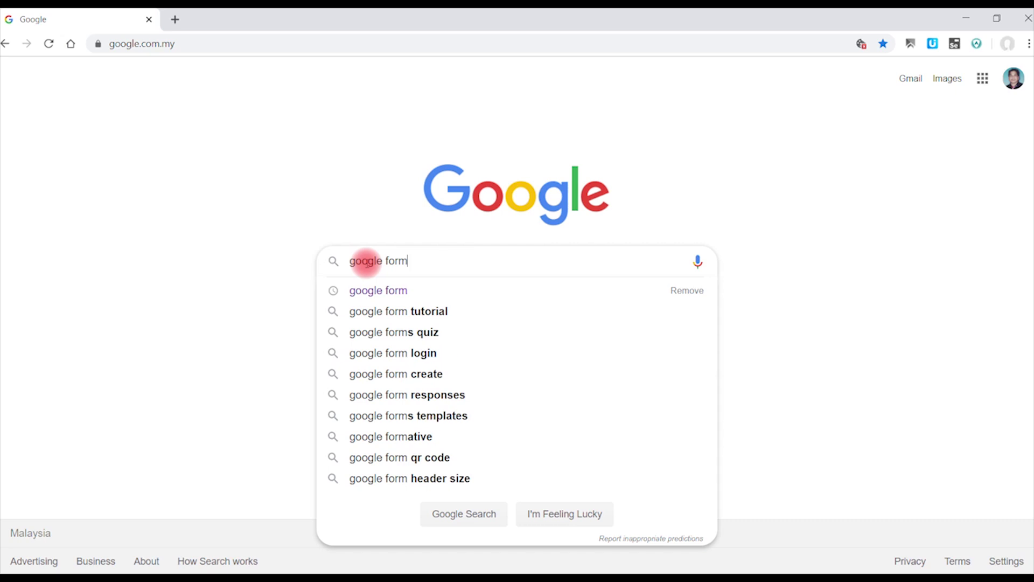
click(392, 291)
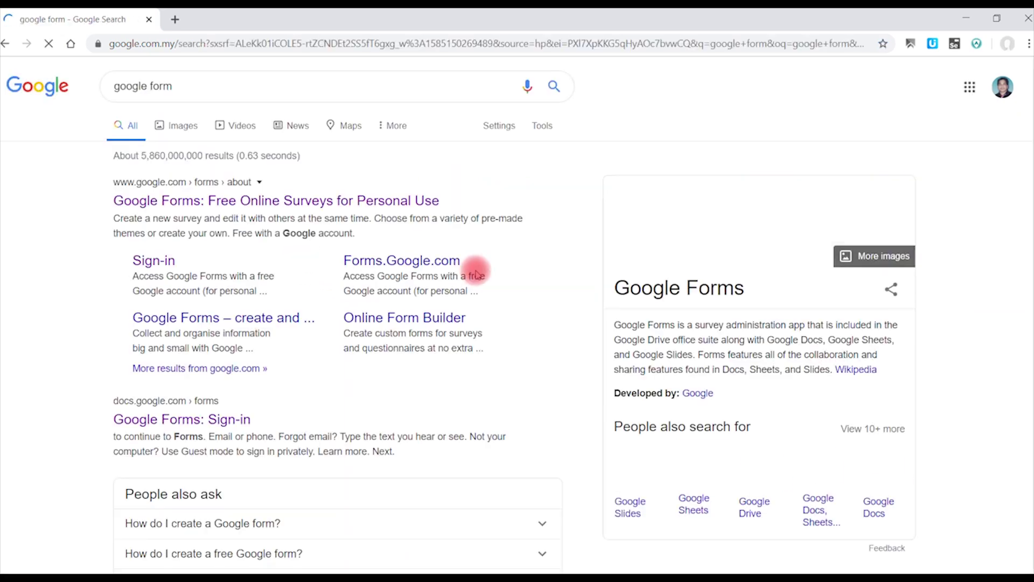
click(149, 203)
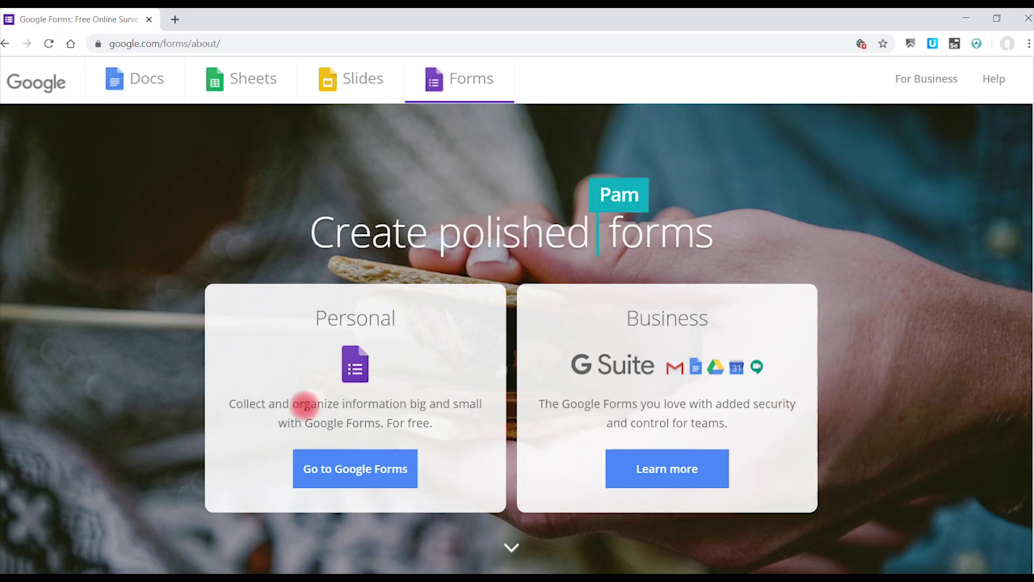
click(363, 471)
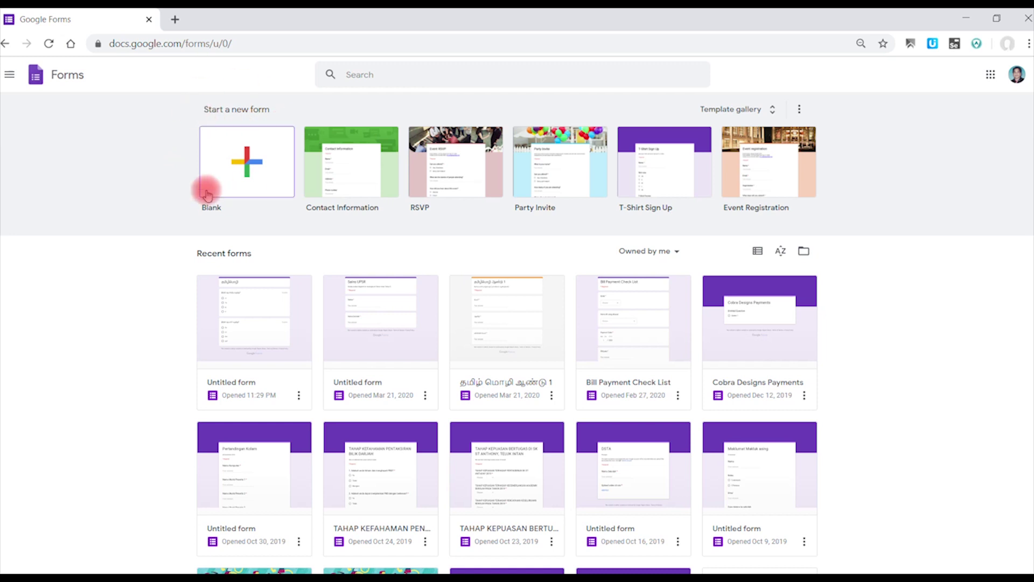
click(247, 168)
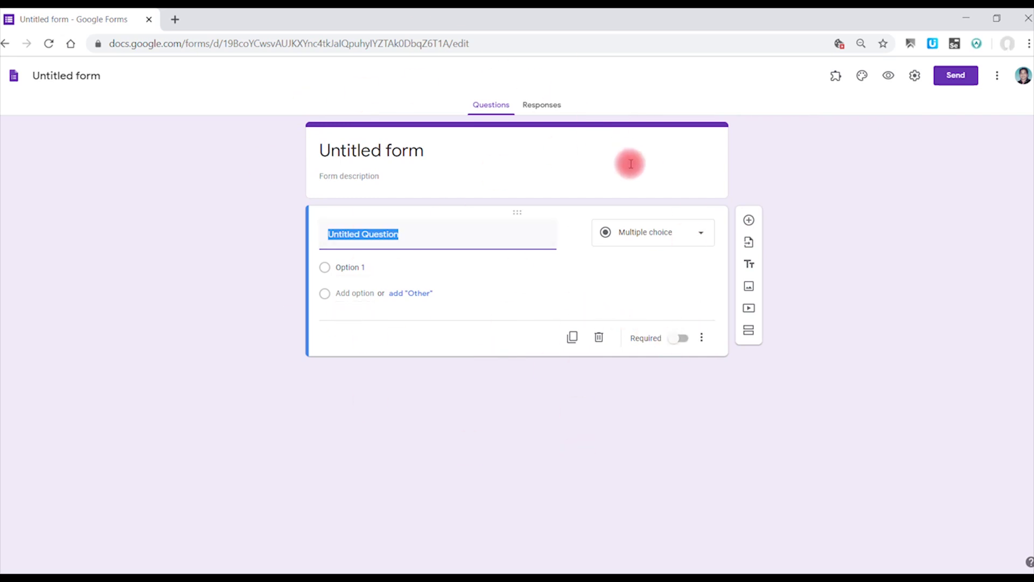
Turn the form into a quiz in its settings and save the settings
click(915, 78)
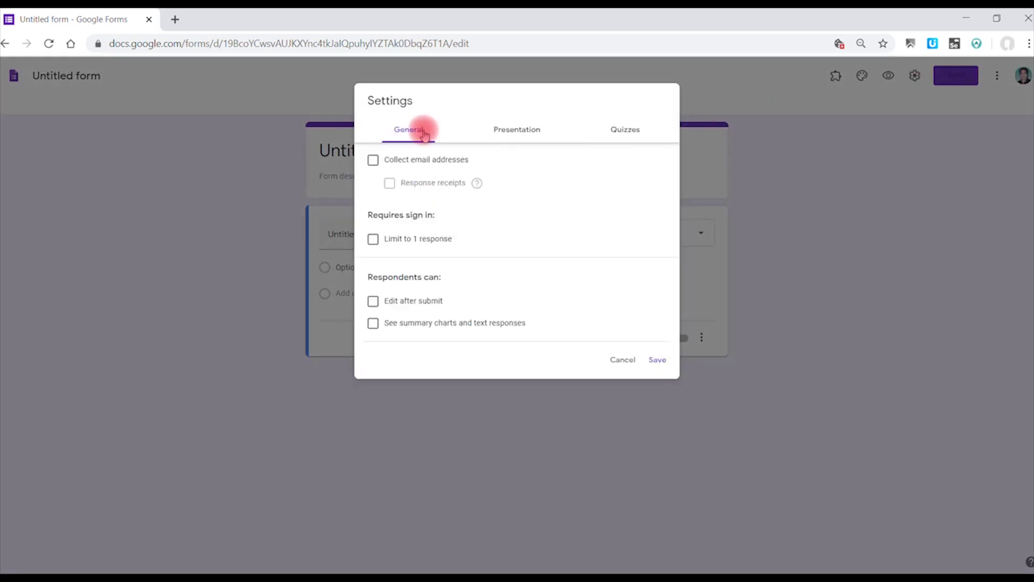
click(624, 134)
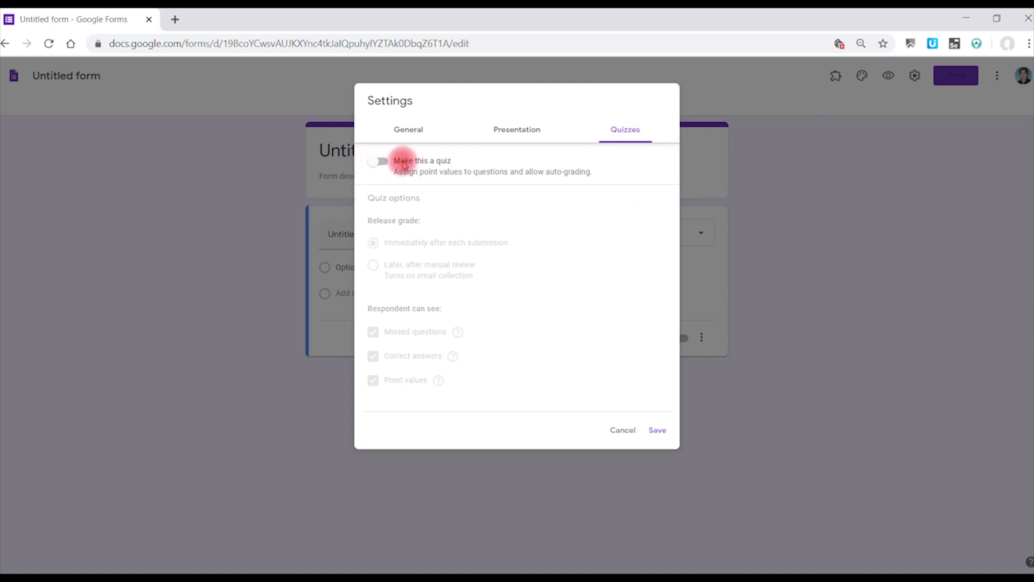
click(375, 164)
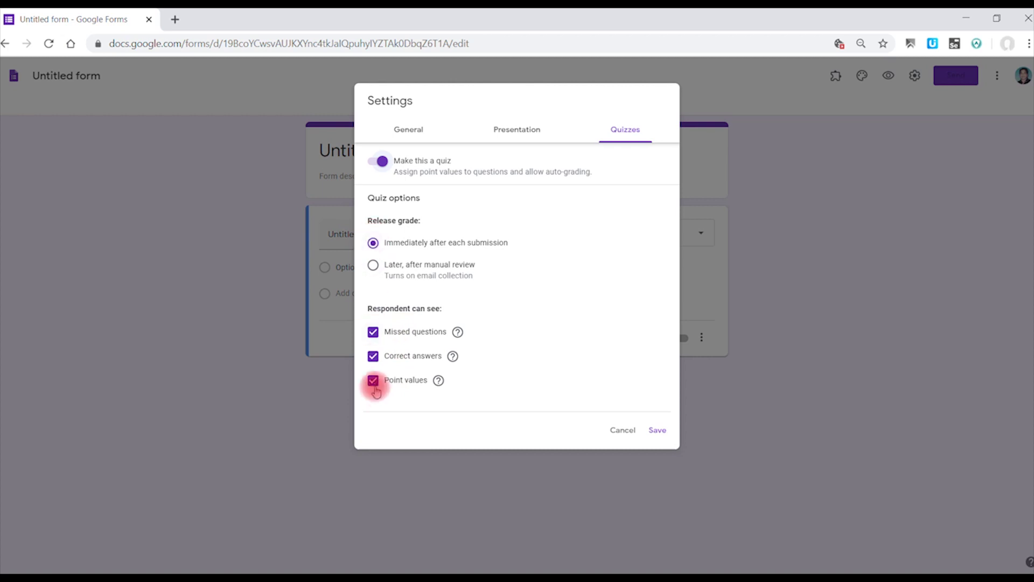
click(657, 431)
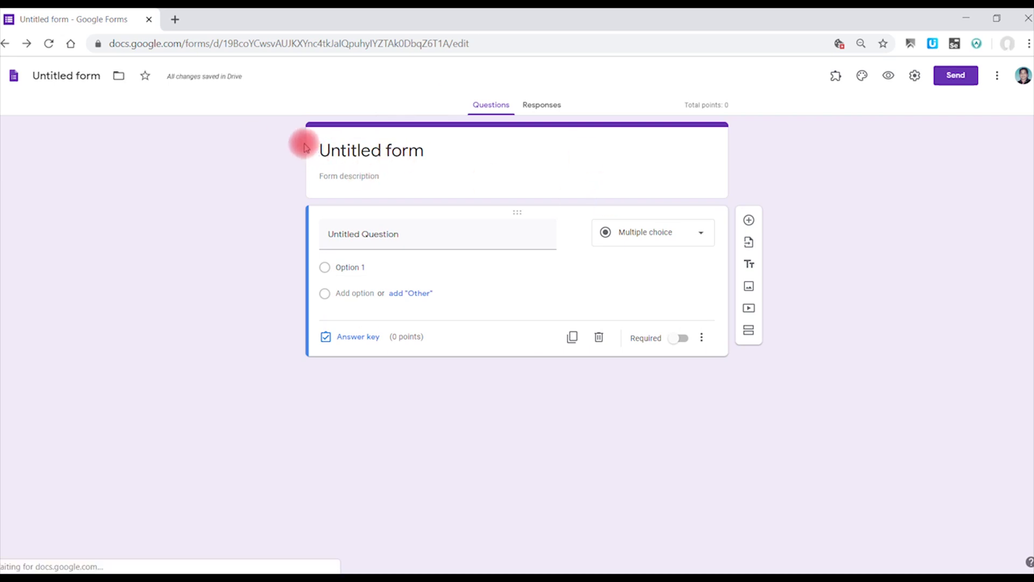
Set the form's title to "தமிழ்மொழி இலக்கணம் ஆண்டு 3"
click(360, 150)
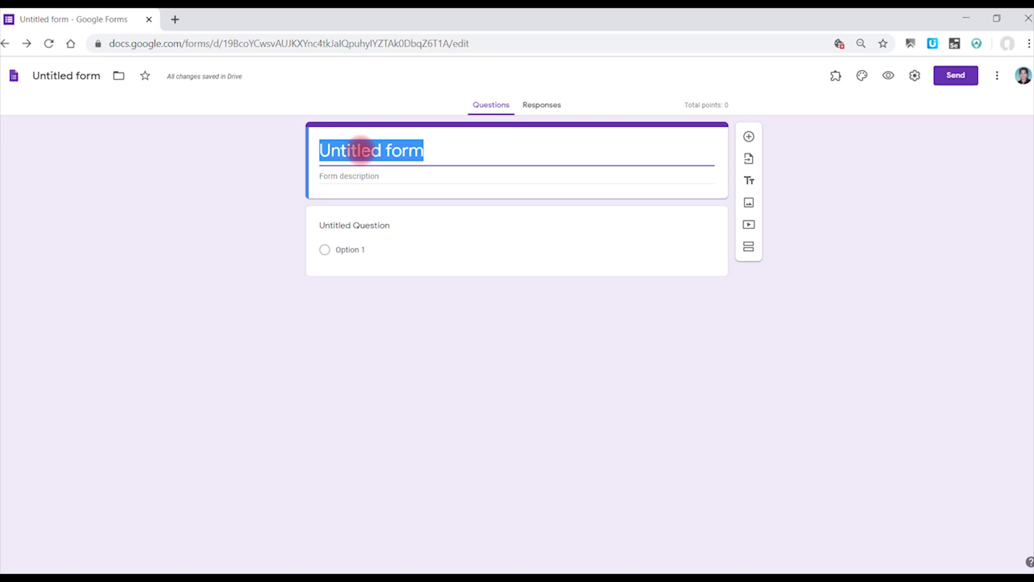
text(த்)
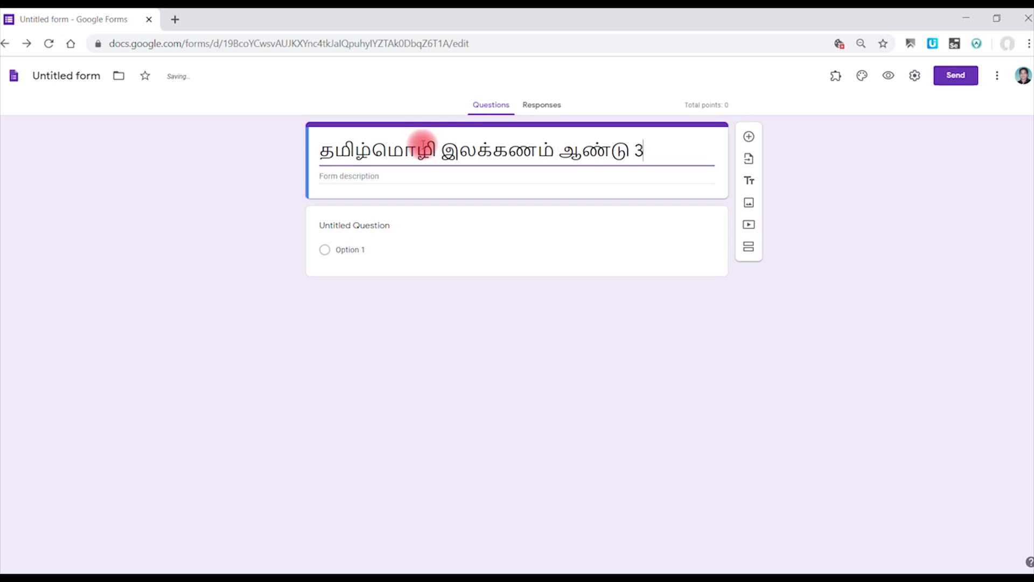
click(400, 179)
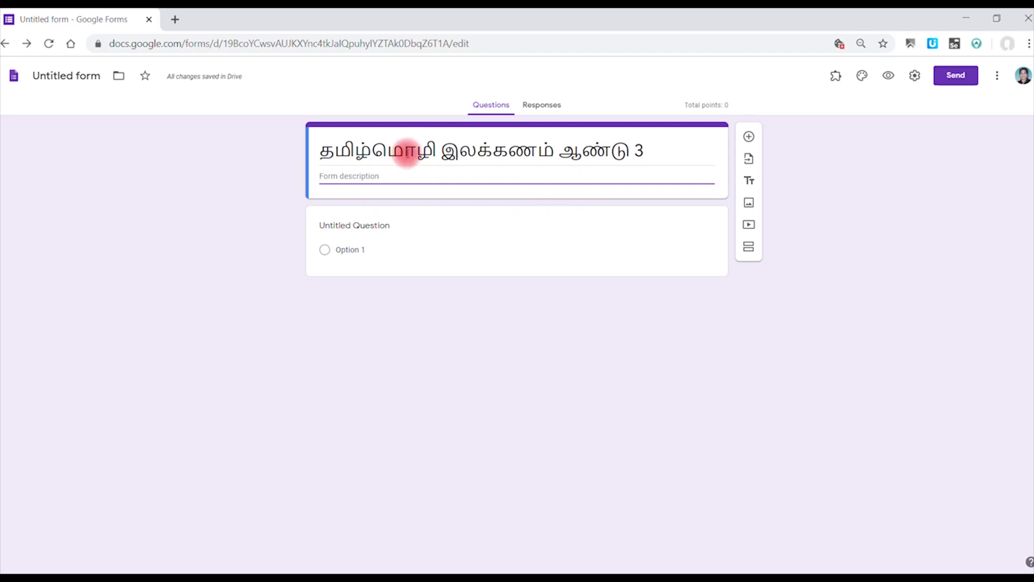
Name the first question "பெயர்" as a short answer question and make it required
click(388, 230)
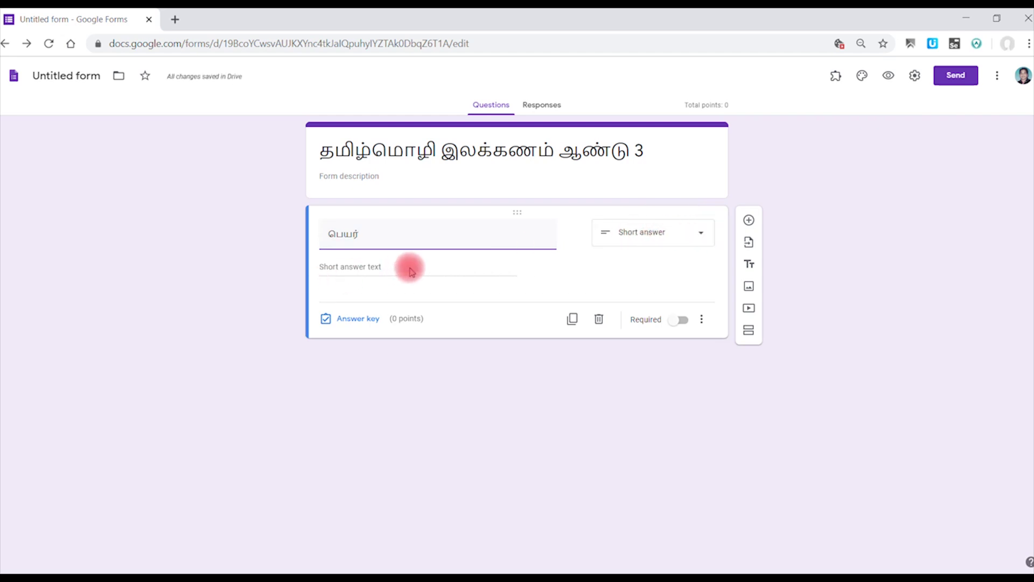
click(677, 323)
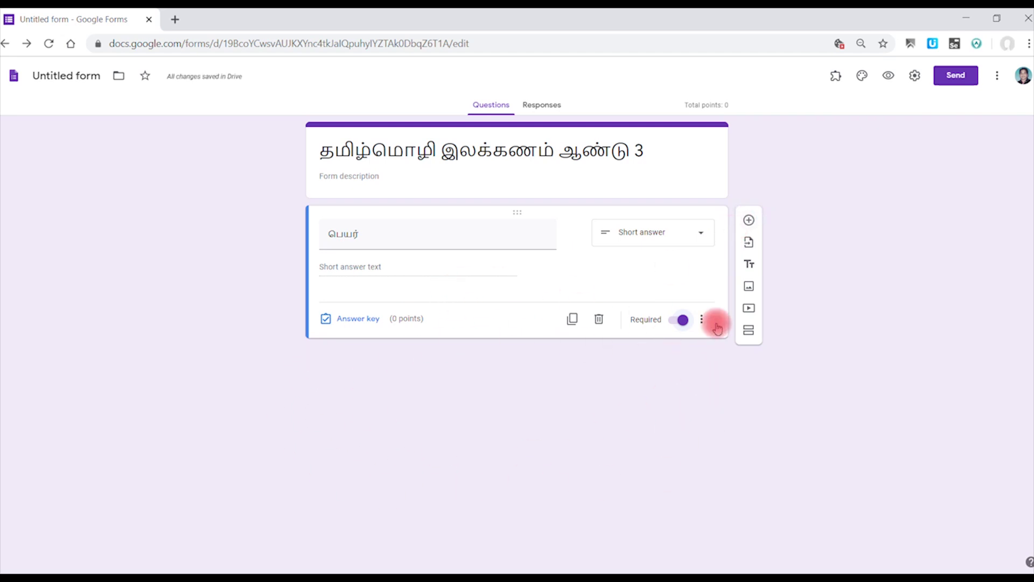
Add a second question named "வகுப்பு" and set its answer type to Dropdown
click(749, 221)
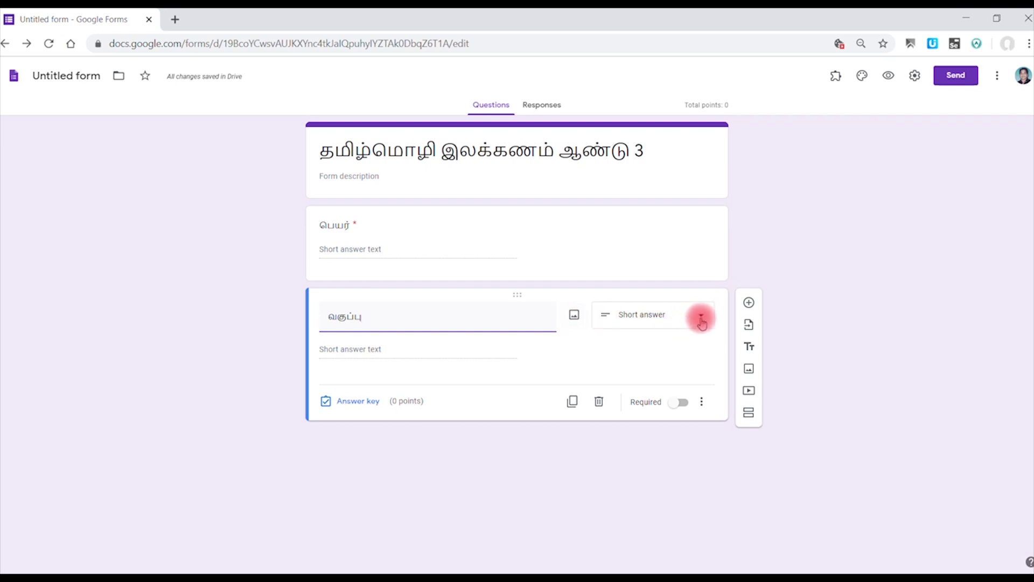
click(701, 320)
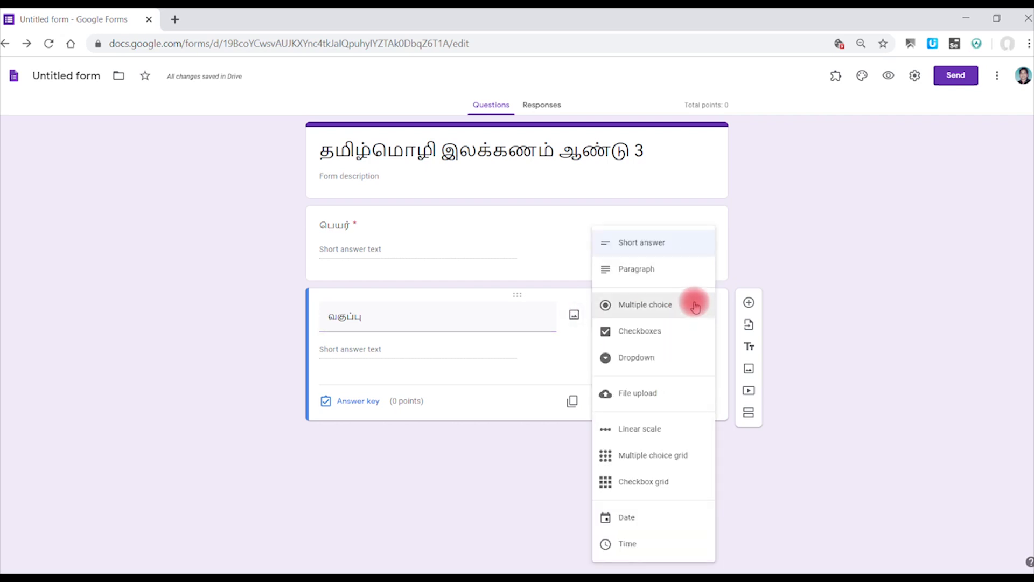
click(640, 360)
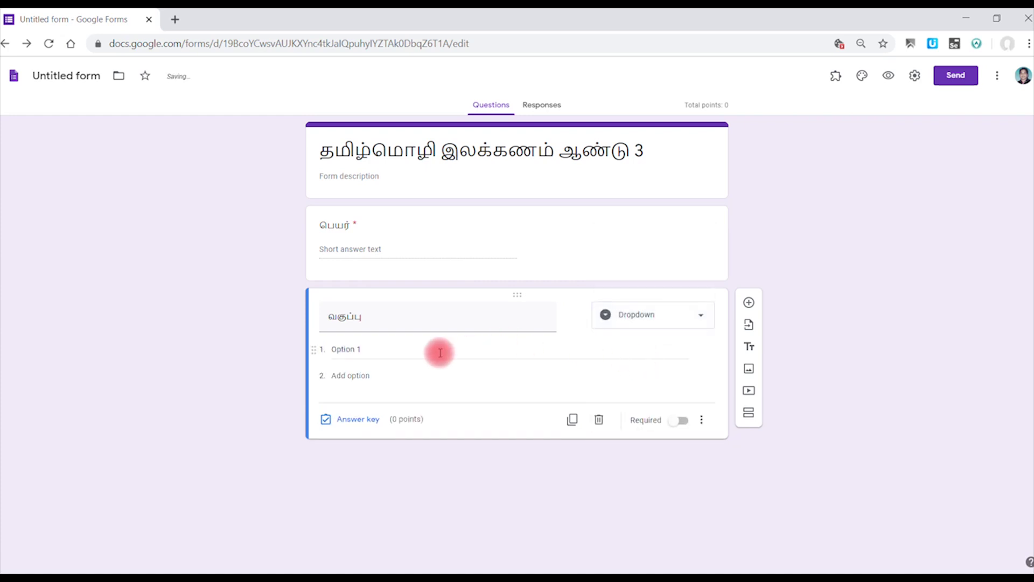
Enter the first four dropdown options of the வகுப்பு question: 1 தாமரை, 1 மல்லிகை, 2 தாமரை and 3 தாமரை
click(354, 349)
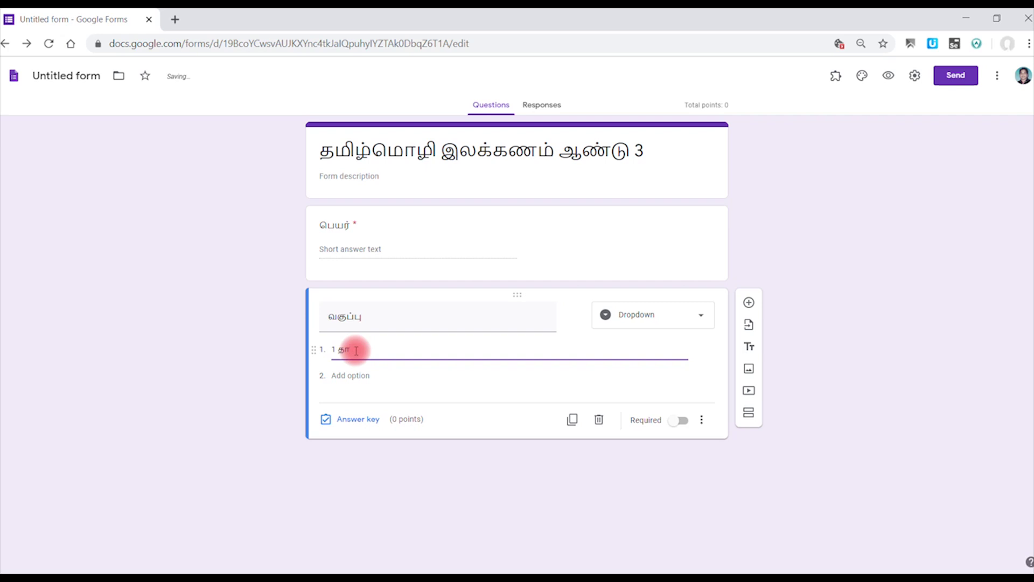
click(348, 375)
text(1 ம)
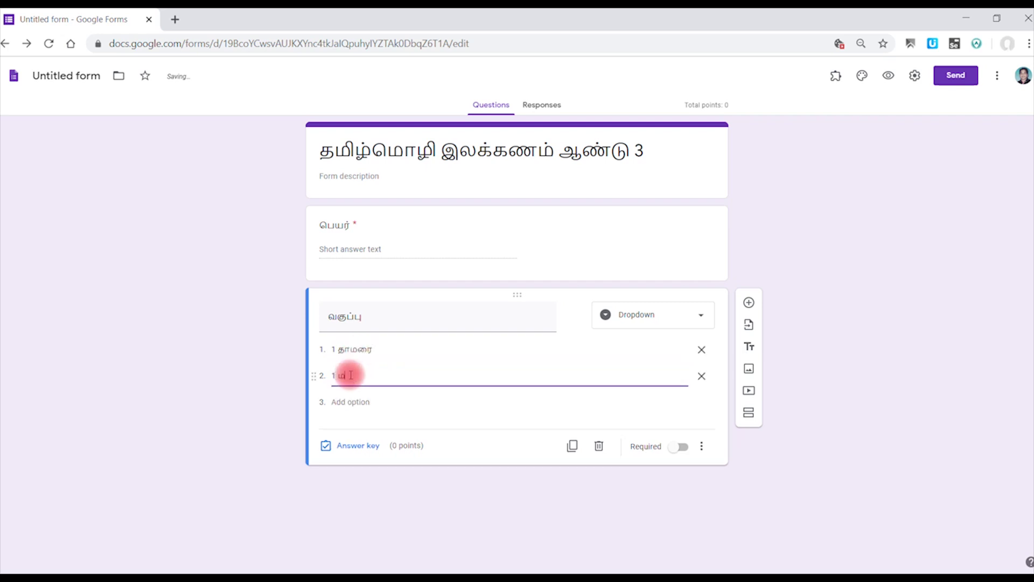
text(ல்லிகை)
click(347, 402)
text(2 தாமரை)
click(350, 428)
text(3)
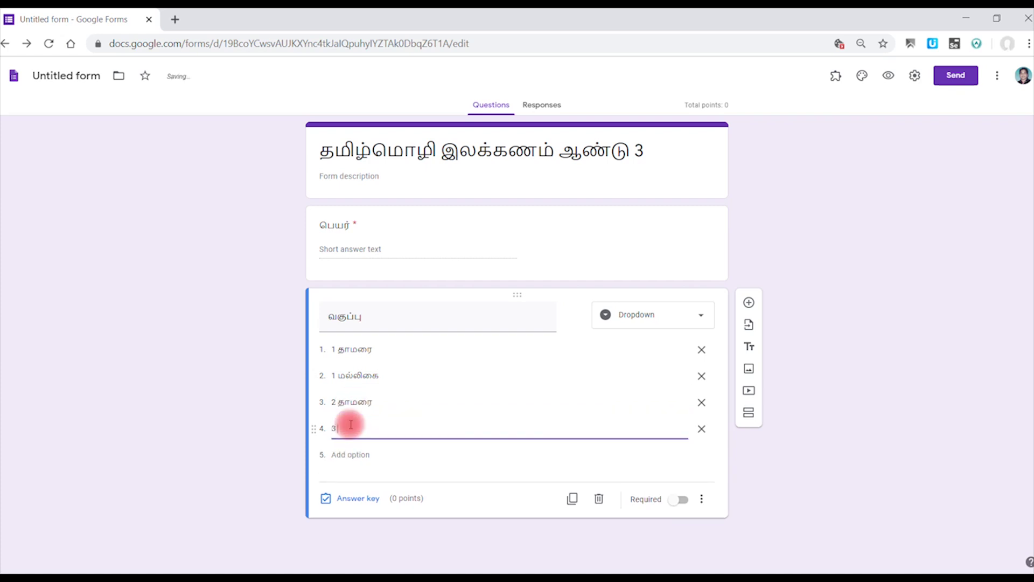
text( தாமரை)
Add the dropdown options 3 மல்லிகை, 4 கம்பர், 4 தாமரை and 4 மல்லிகை, and make the வகுப்பு question required
click(347, 455)
text(3 மல்லிகை)
click(349, 482)
text(4 கம்ப)
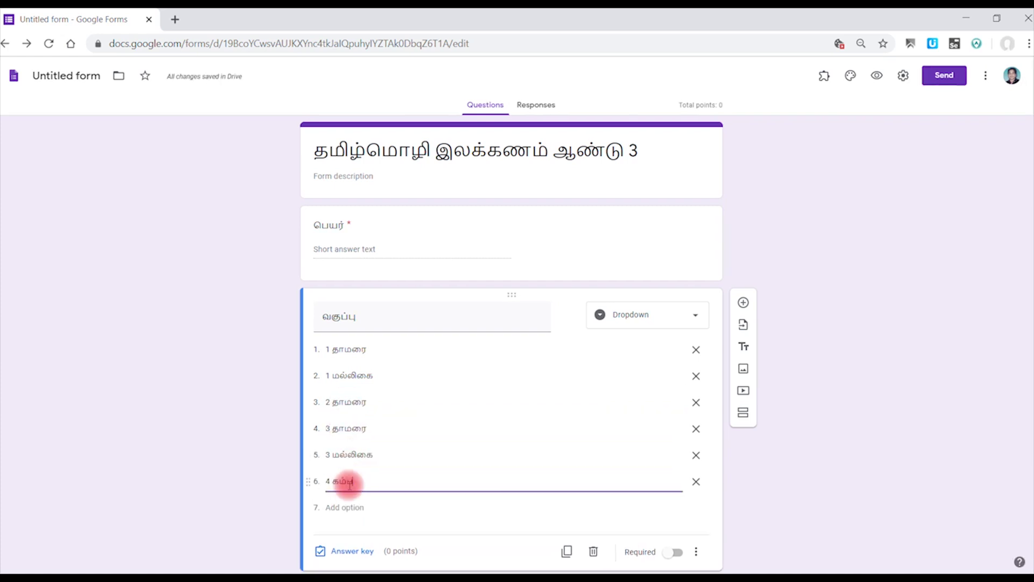
text(ர்)
click(349, 507)
text(4 தாமரை)
click(349, 533)
text(4 மல்லி)
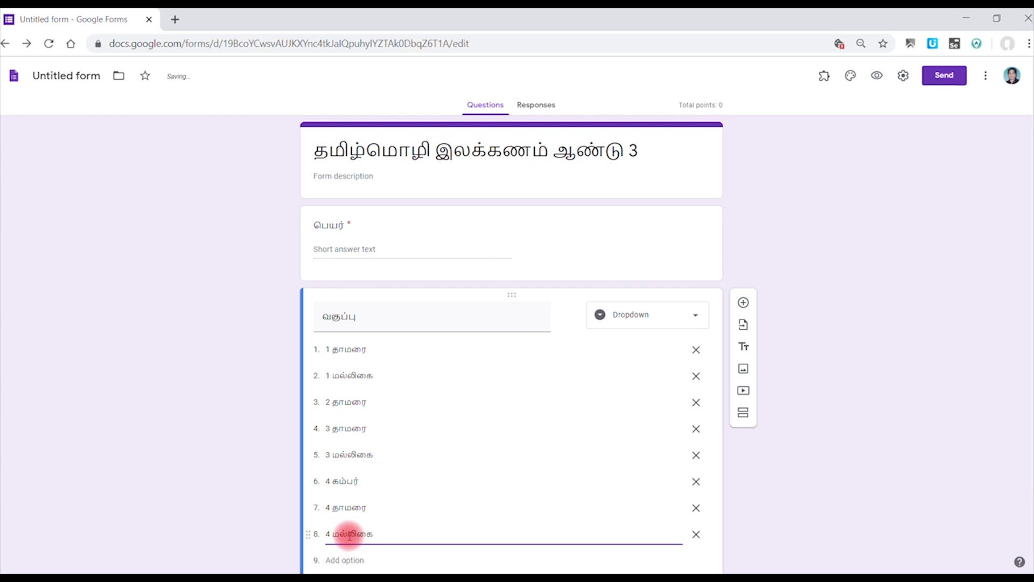
text(கை)
scroll(1029, 309, down, 2)
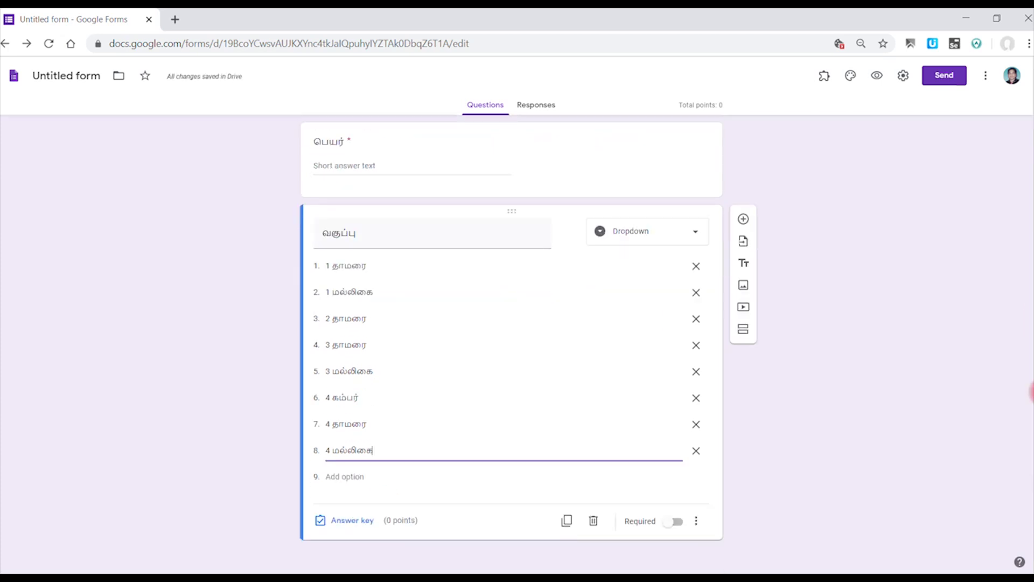
click(532, 448)
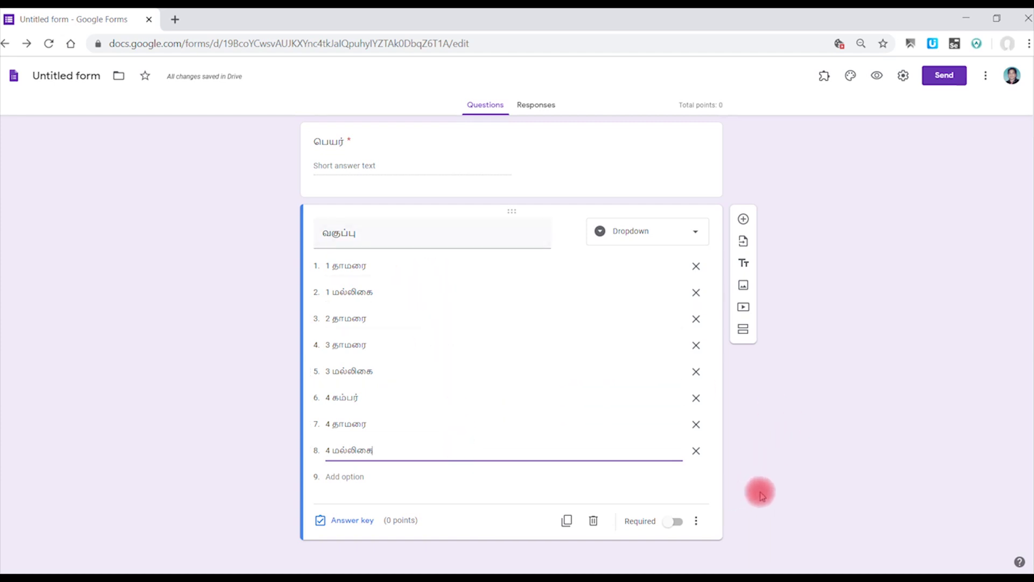
click(682, 521)
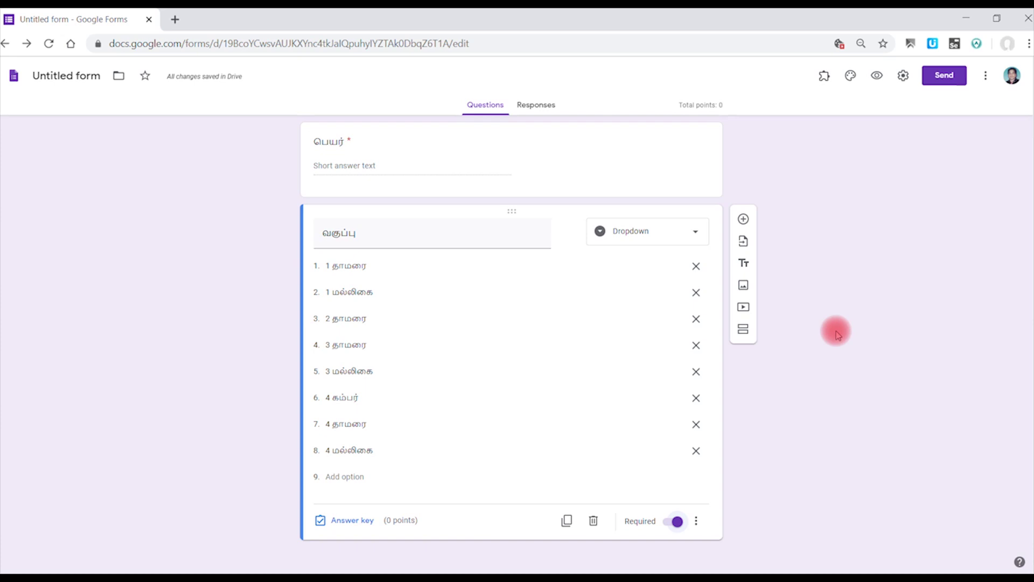
Add a new section after the வகுப்பு question and title it "கேள்விகள்"
click(743, 332)
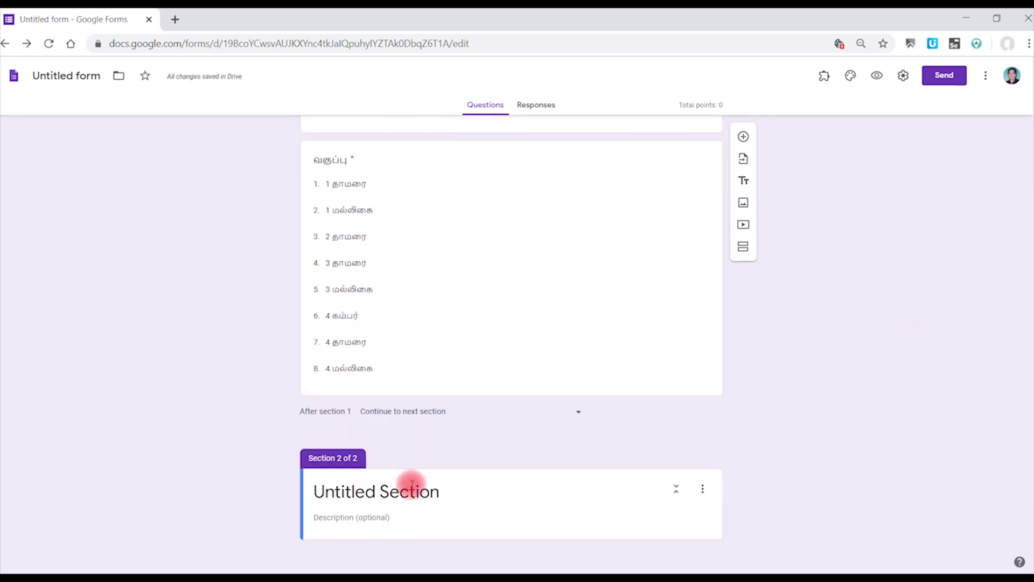
click(405, 495)
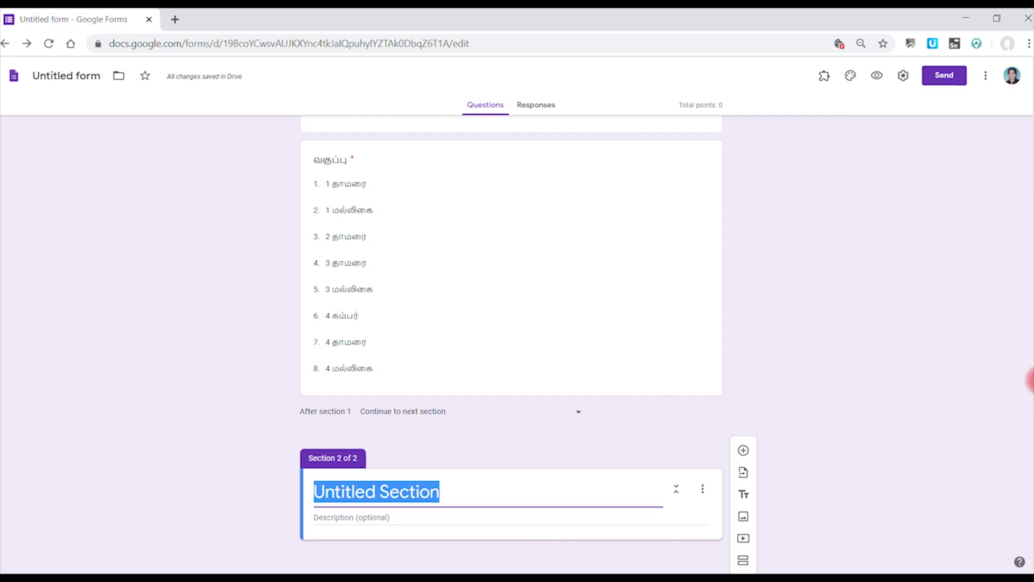
text(சே)
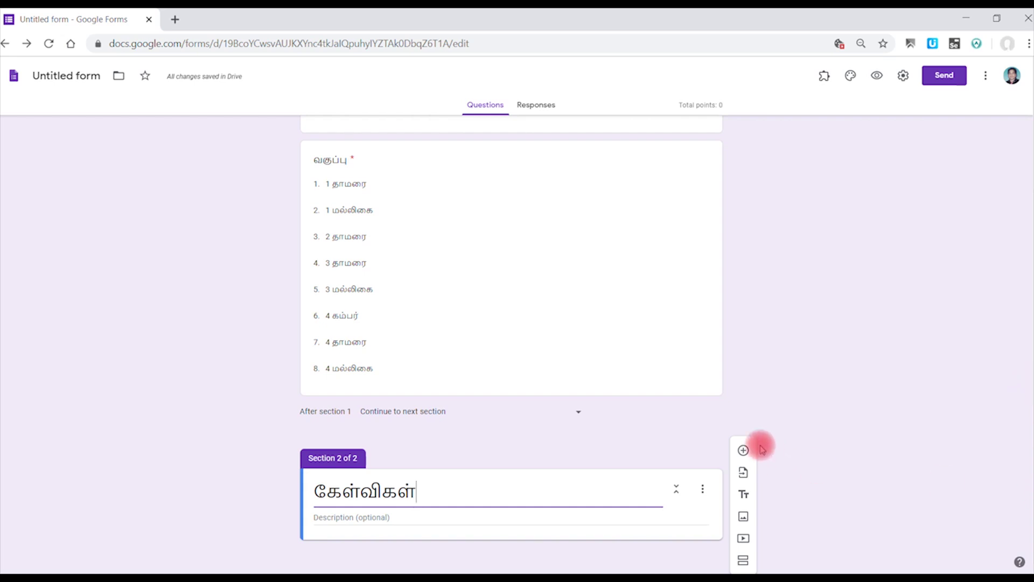
Add the multiple choice question "இதில் எது கிரந்த எழுத்து?" to the new section with the options அ, கூ, ஜ and சூ
click(743, 449)
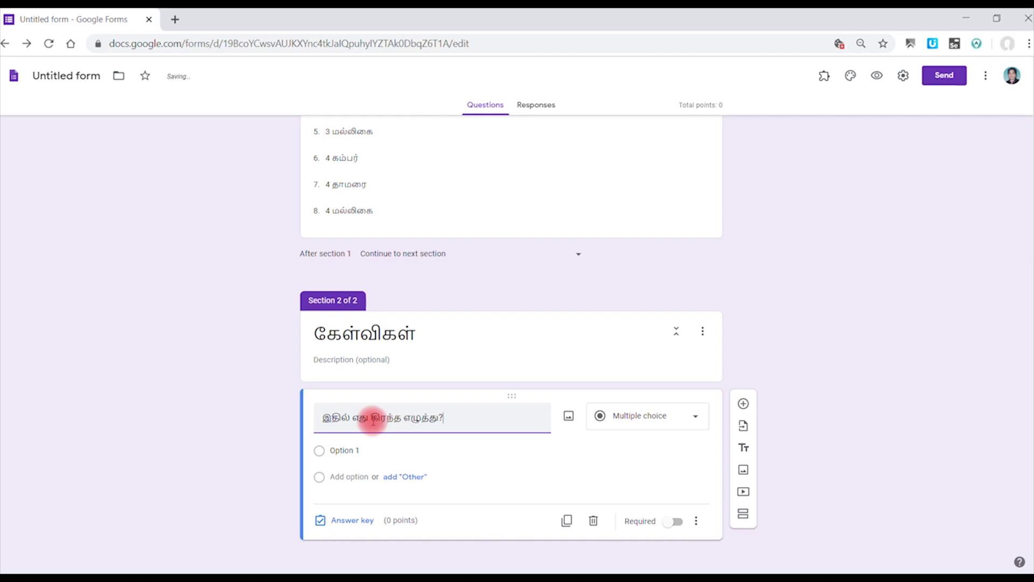
click(345, 450)
text(அ)
click(337, 476)
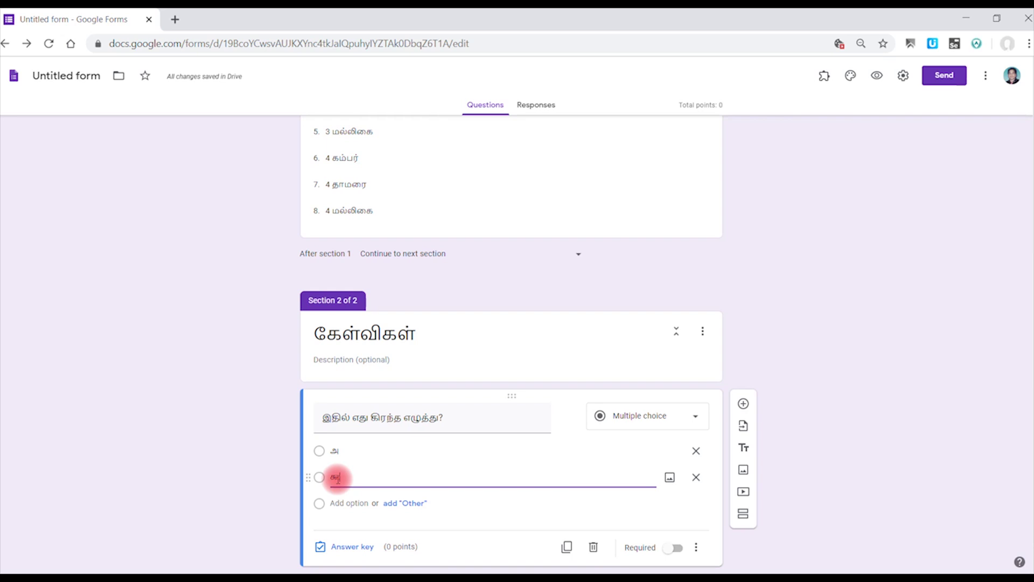
click(337, 502)
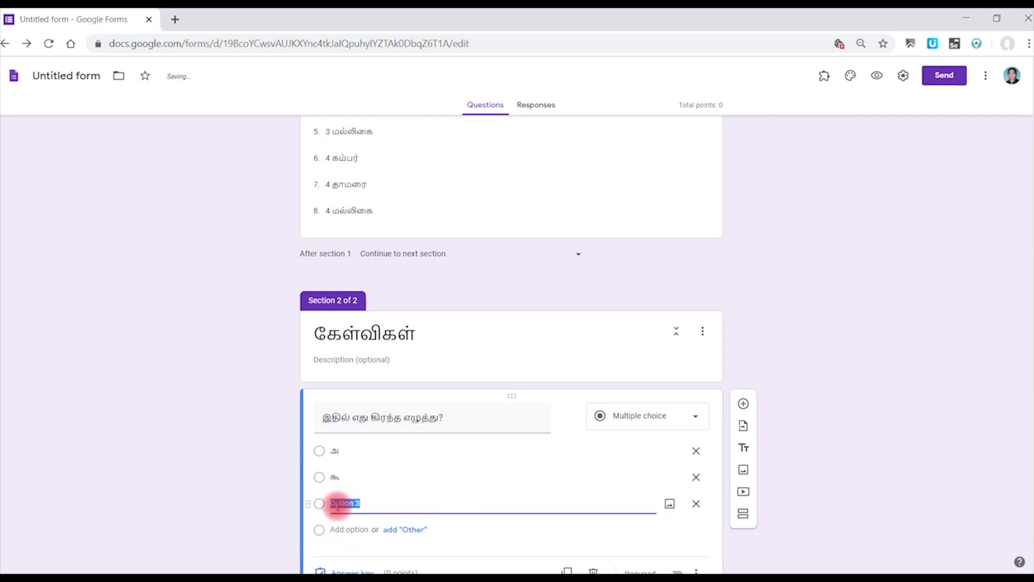
text(ஐ)
click(338, 529)
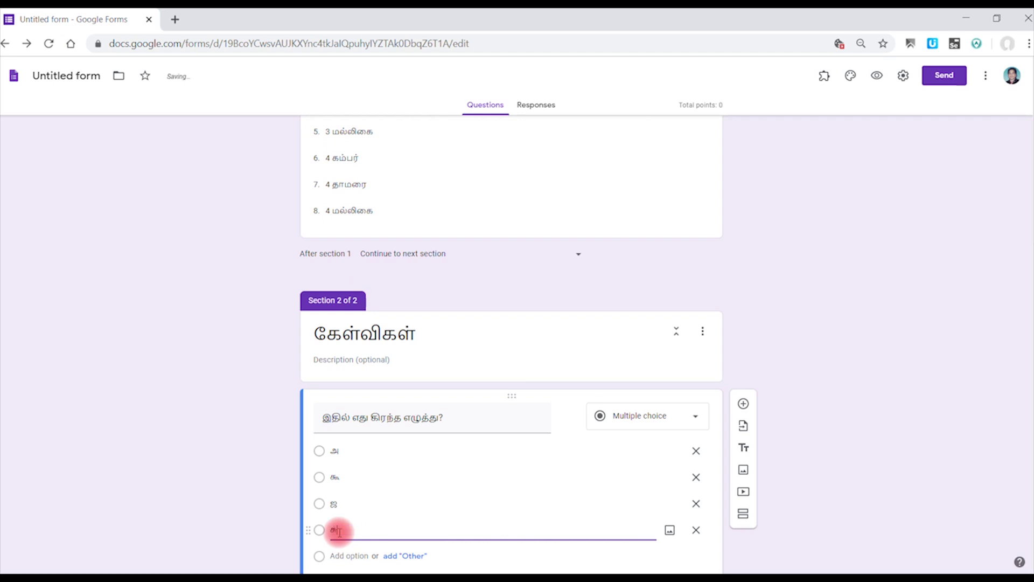
text(ஒ)
scroll(414, 315, down, 2)
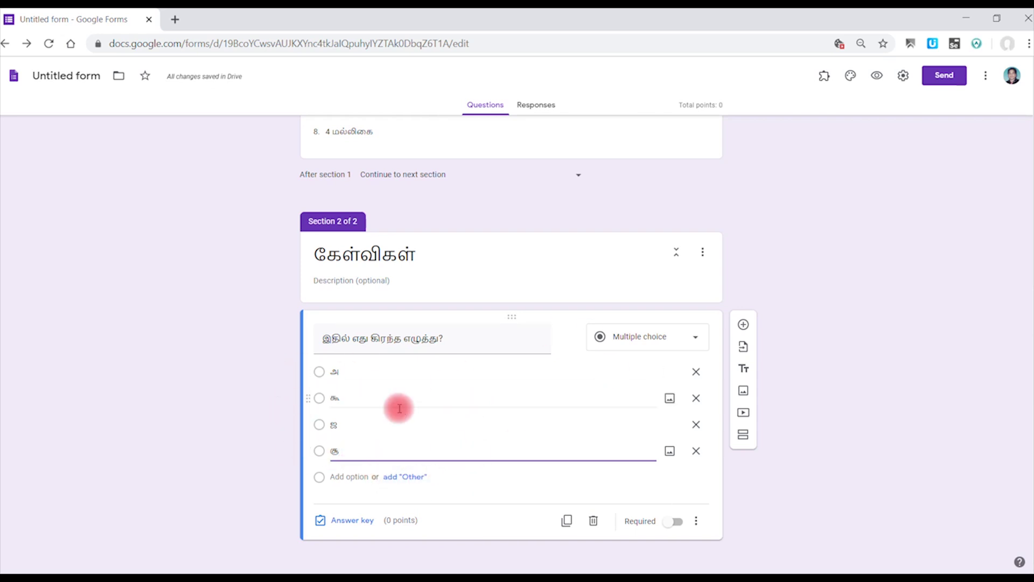
Set the answer key of the "இதில் எது கிரந்த எழுத்து?" question to ஜ, worth 5 points
click(345, 522)
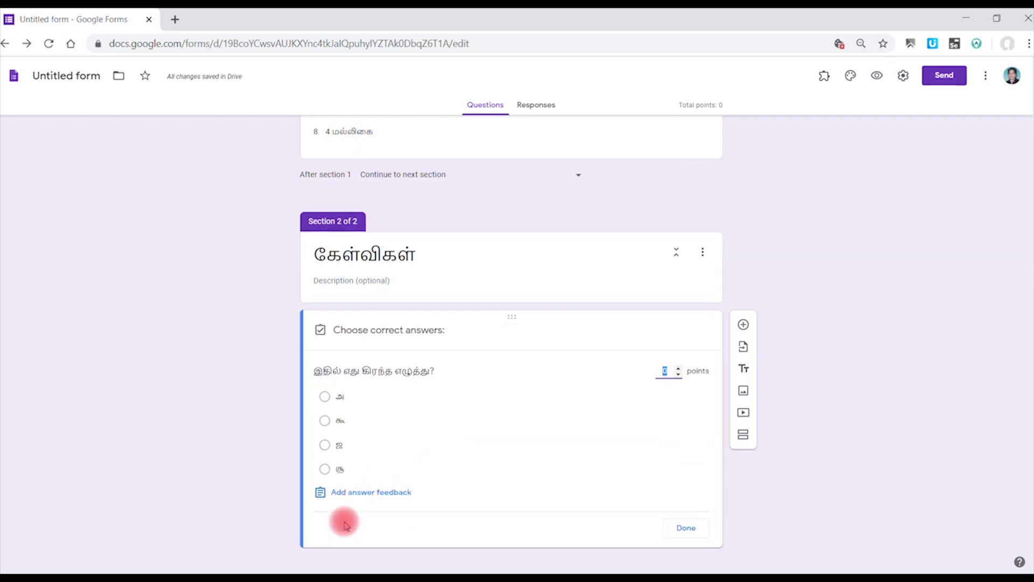
click(325, 446)
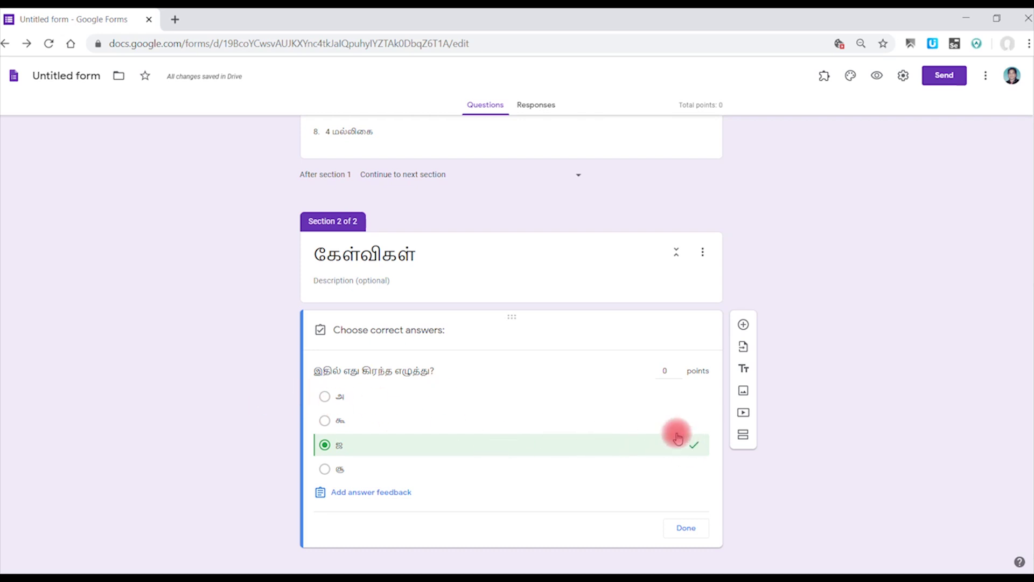
click(666, 369)
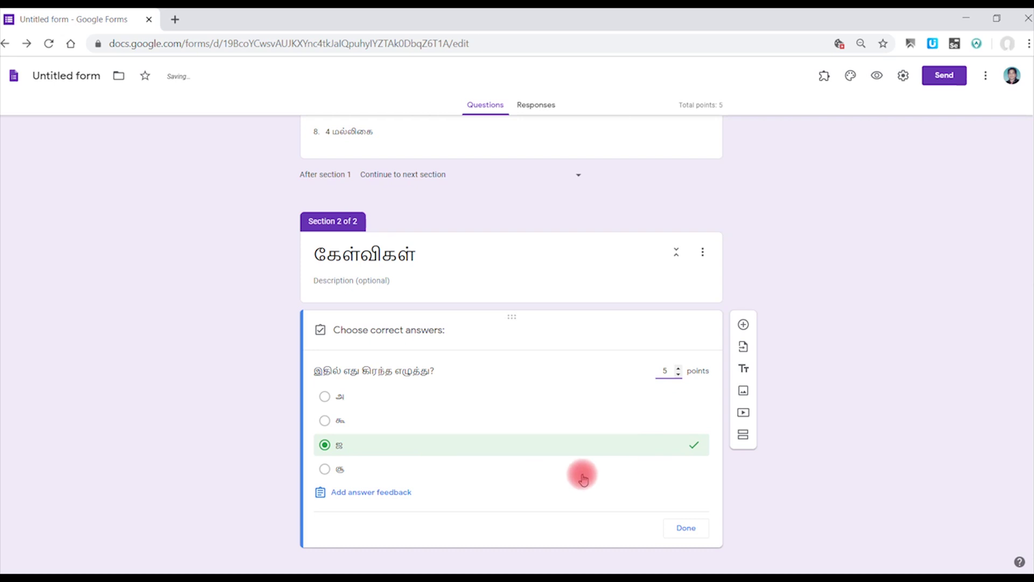
click(683, 529)
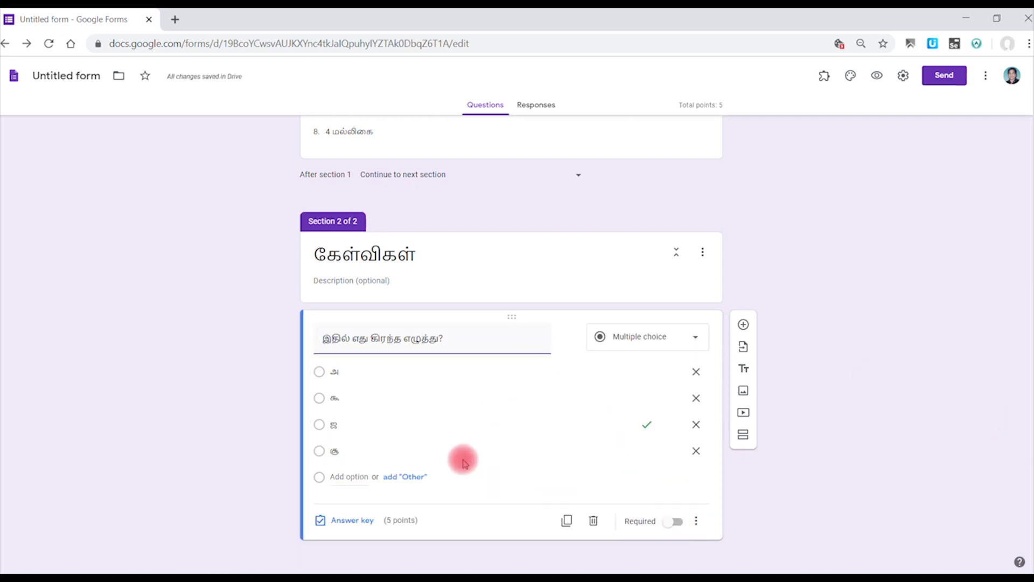
Add the multiple choice question "இதில் எது உயிர் எழுத்து?" with the options த, ஔ, கே and பை
click(743, 324)
click(405, 426)
text(இதில் எட் உயிர் எழுத்து?)
click(342, 450)
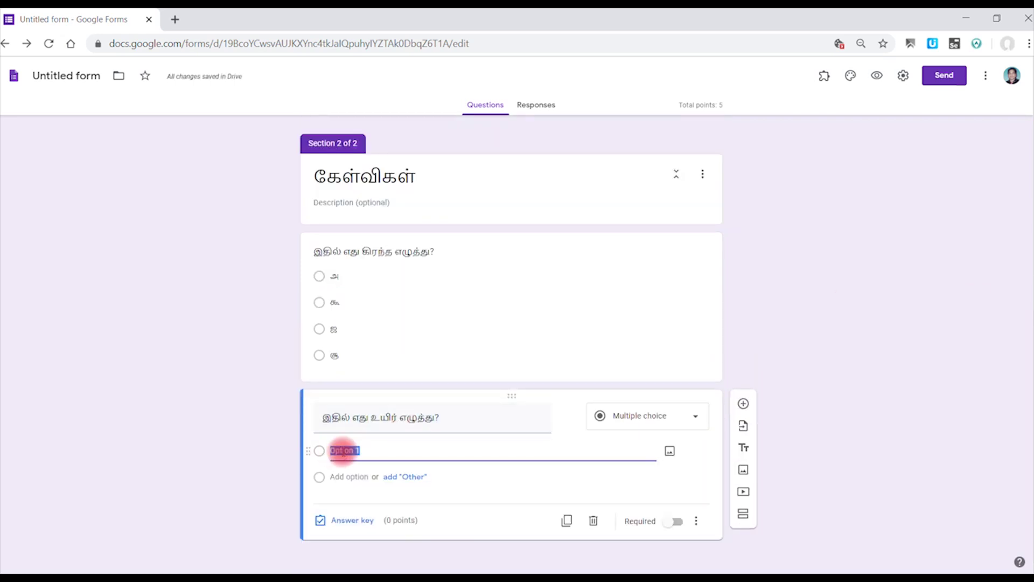
text(த)
key(Return)
text(ஔ)
key(Return)
text(கே)
key(Return)
text(பை)
Mark ஔ as the correct answer of the "இதில் எது உயிர் எழுத்து?" question and give it 5 points
click(345, 519)
click(581, 411)
text(5)
click(688, 527)
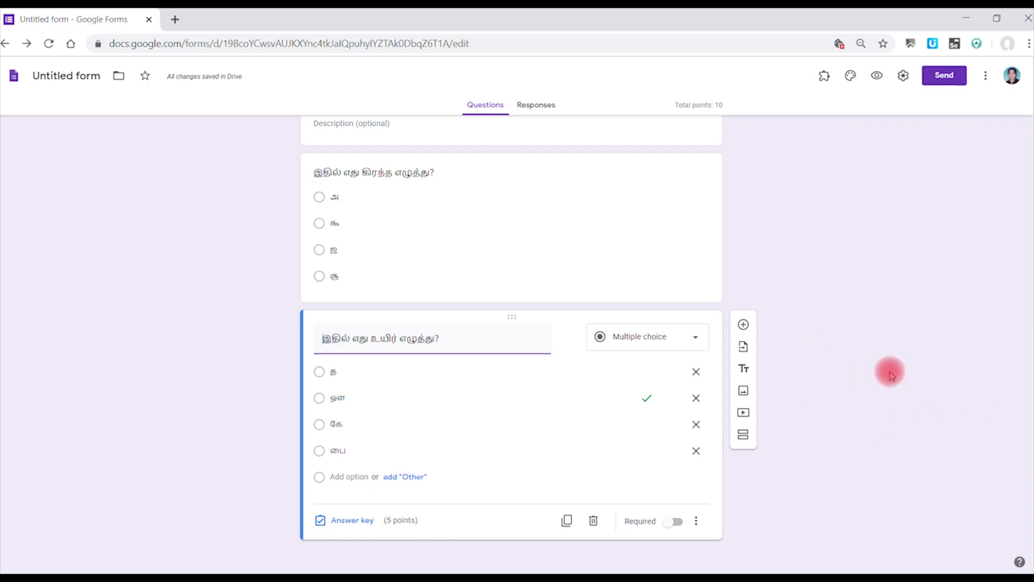
Add a new question and insert into it the cartoon image deb1bb8606cb6544a48d57716e57ea65 from the cartoon folder on the Desktop
click(744, 326)
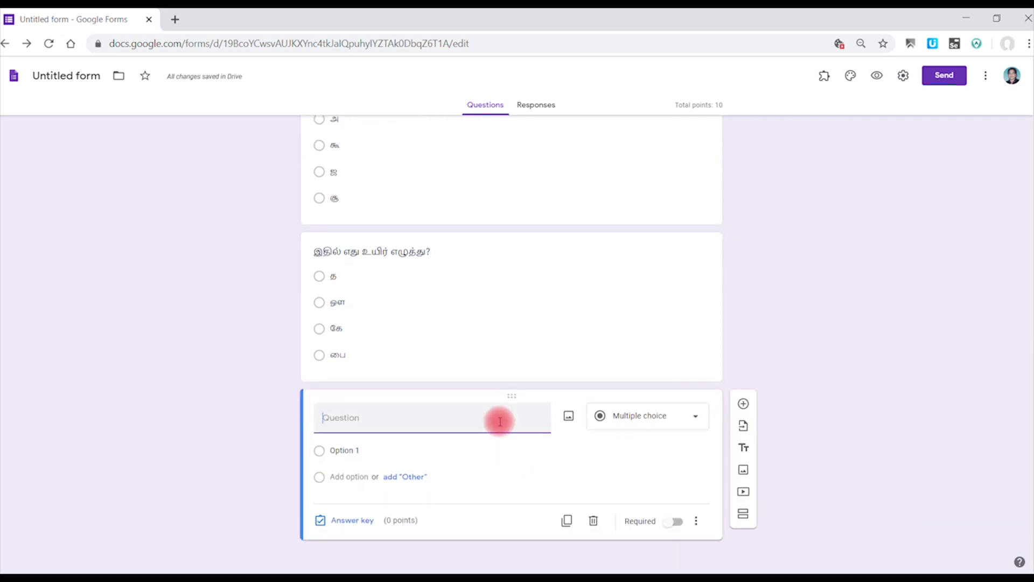
click(569, 419)
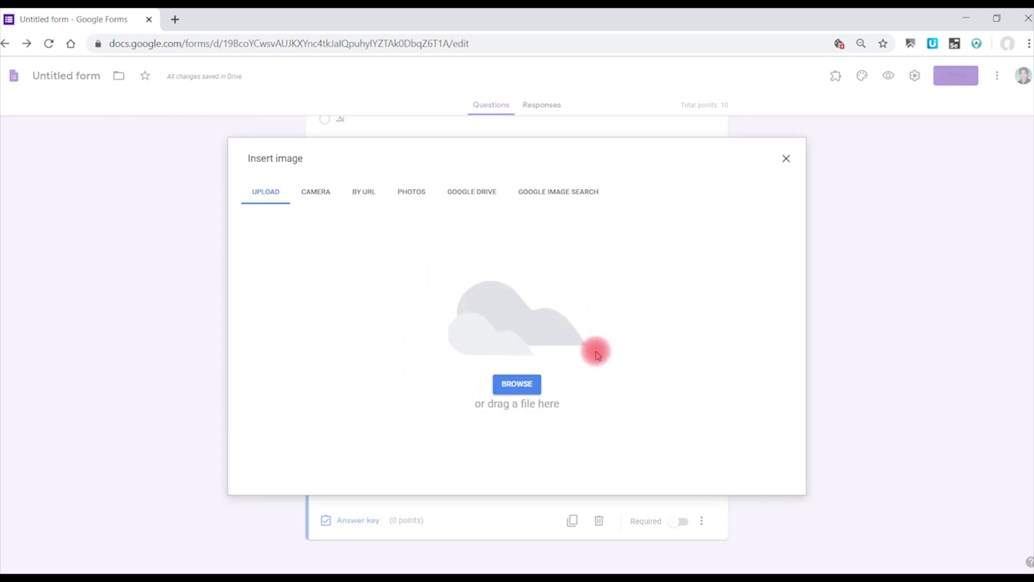
click(518, 388)
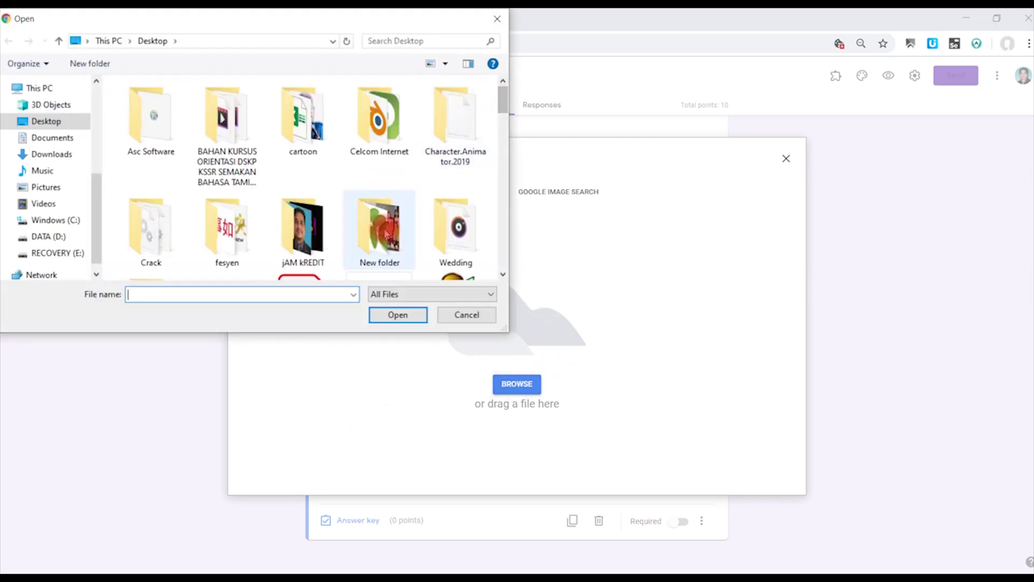
scroll(499, 99, down, 3)
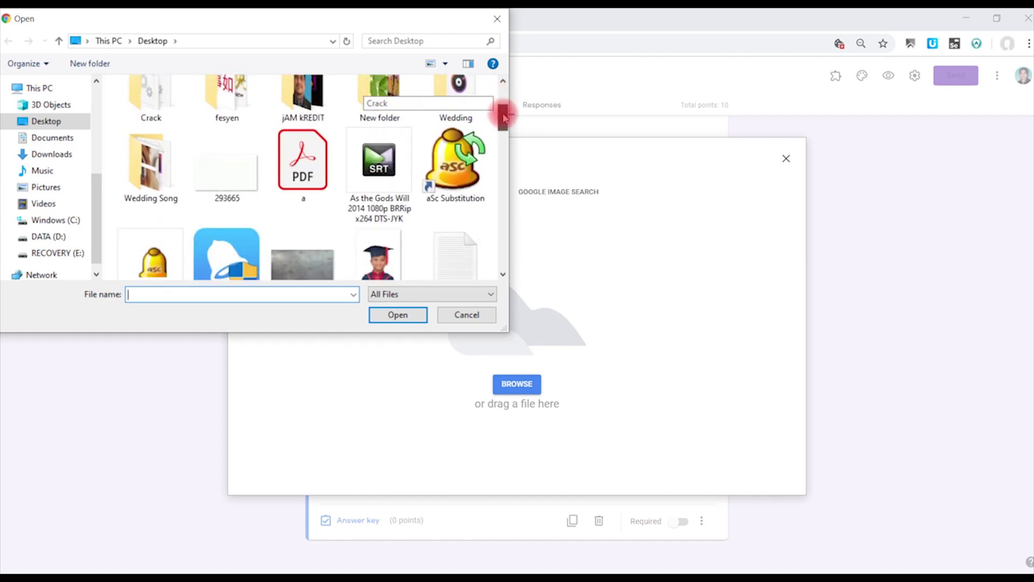
scroll(501, 101, up, 2)
drag(503, 102, 505, 148)
click(381, 143)
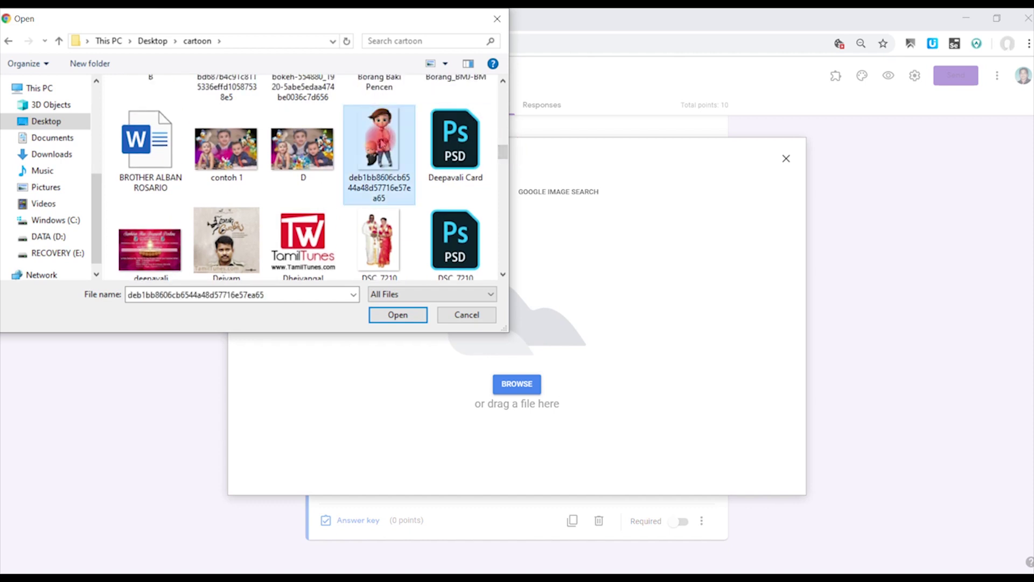
click(423, 317)
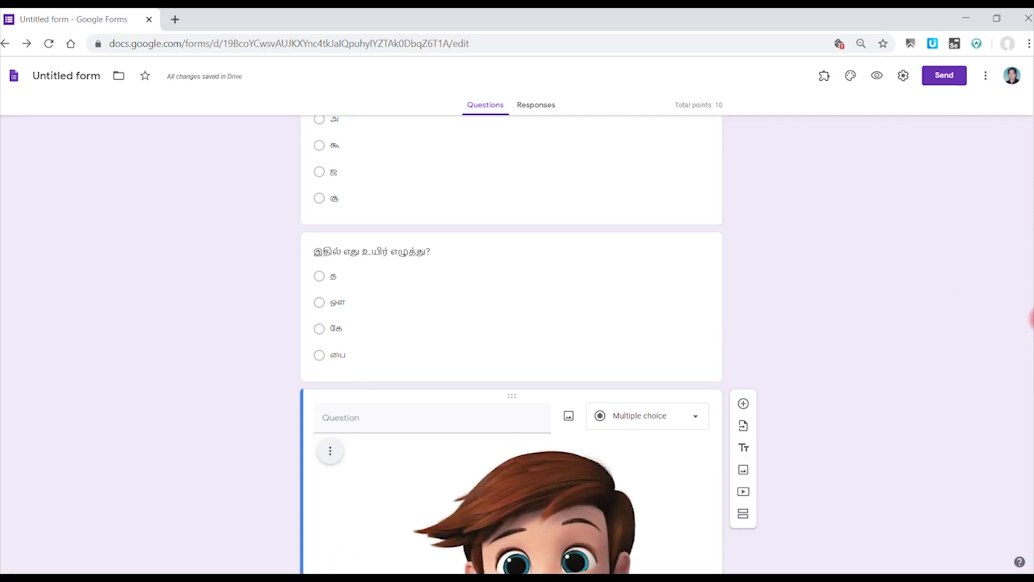
Shrink the new question's cartoon image proportionally to less than a third of its inserted width
scroll(1029, 312, down, 8)
scroll(1030, 356, up, 6)
scroll(1027, 420, down, 8)
scroll(990, 367, up, 6)
scroll(1001, 420, down, 6)
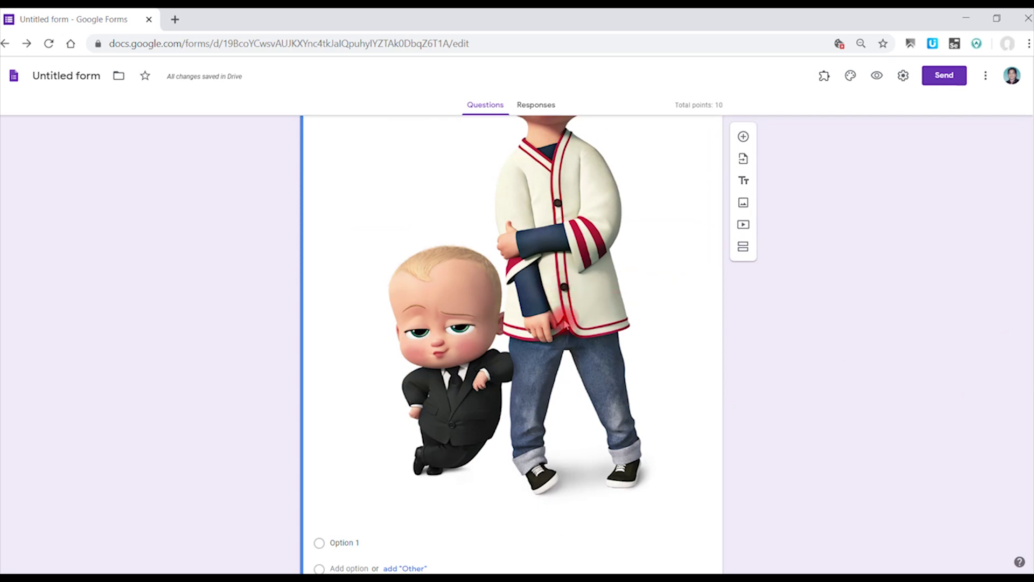
scroll(1029, 418, up, 2)
click(559, 317)
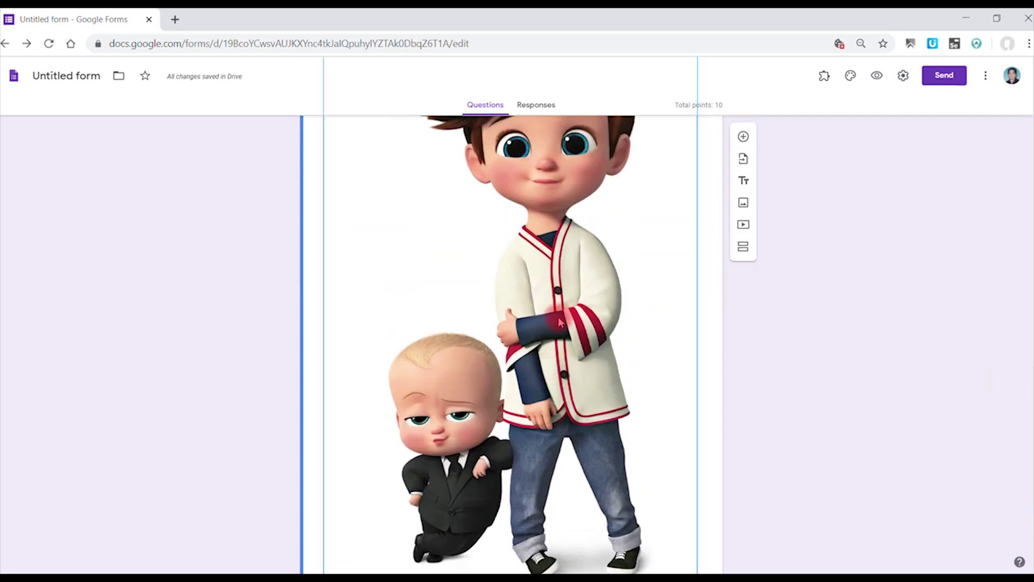
scroll(1029, 368, down, 3)
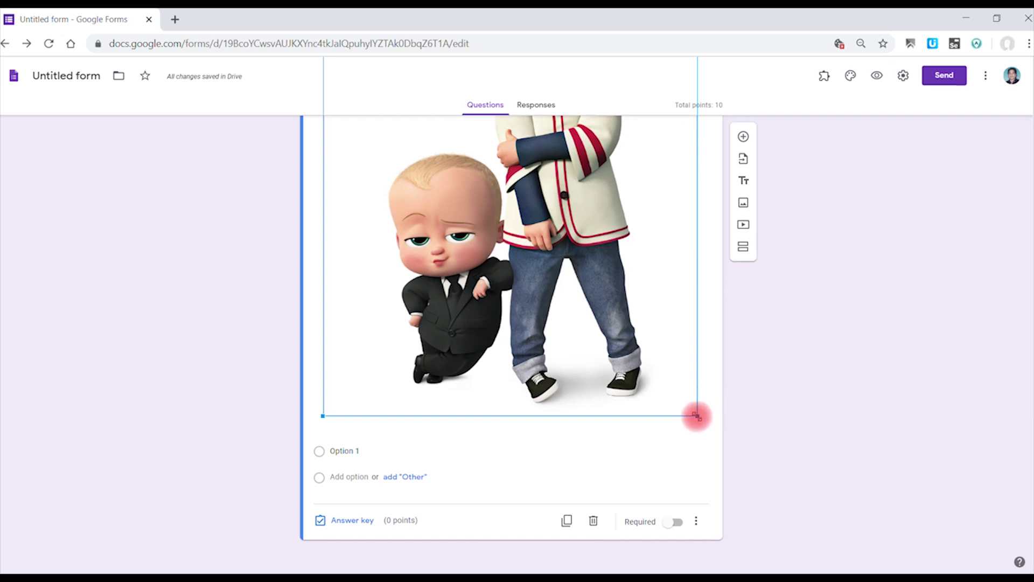
drag(697, 416, 468, 170)
drag(529, 416, 376, 227)
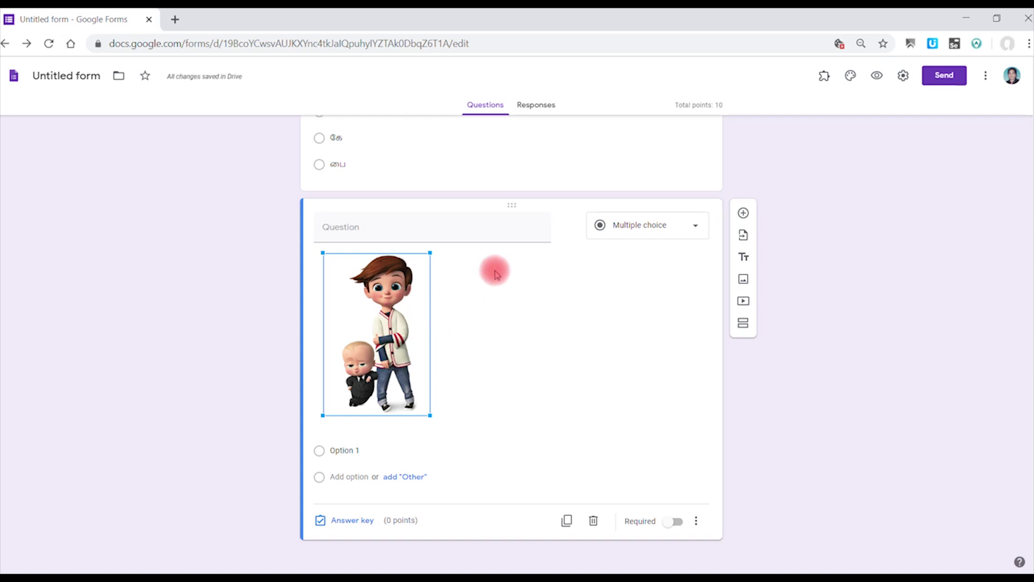
Enter the image question's text "இவர்கள் கடைக்குச் ________________." with the options சென்றார்., சென்றது., சென்றனர். and சென்றாள்
click(418, 225)
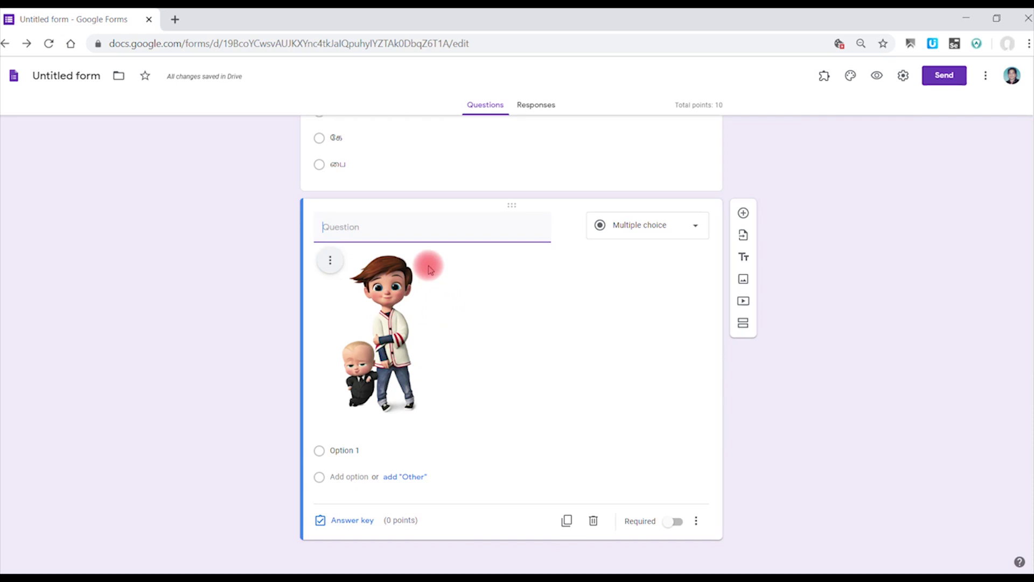
text(இவர்கள் கடைக்குச் ________________.)
click(335, 451)
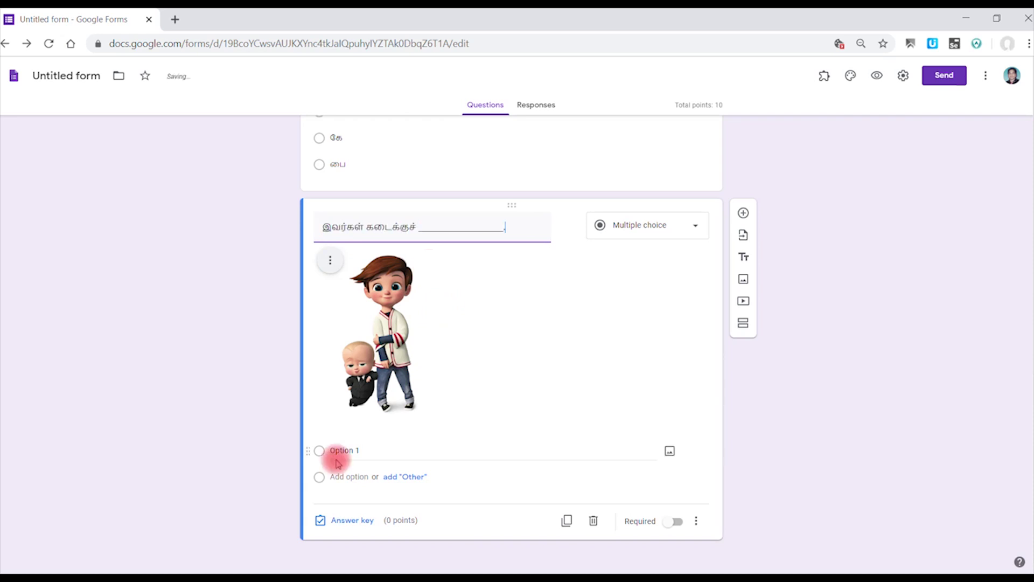
text(சென்றார்.)
text(.)
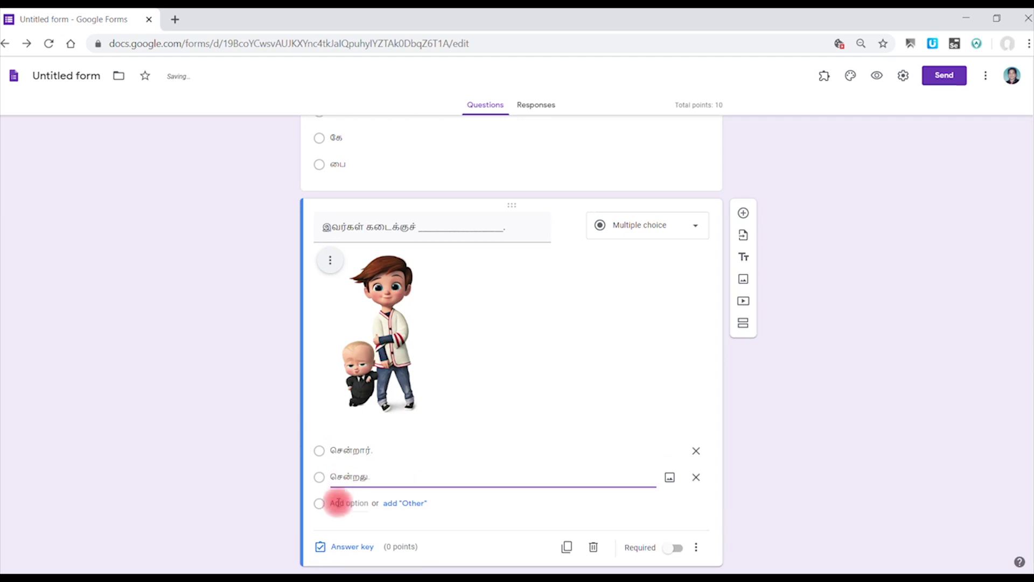
click(337, 502)
text(சென்றனர்.)
click(338, 530)
text(சென்றாள்)
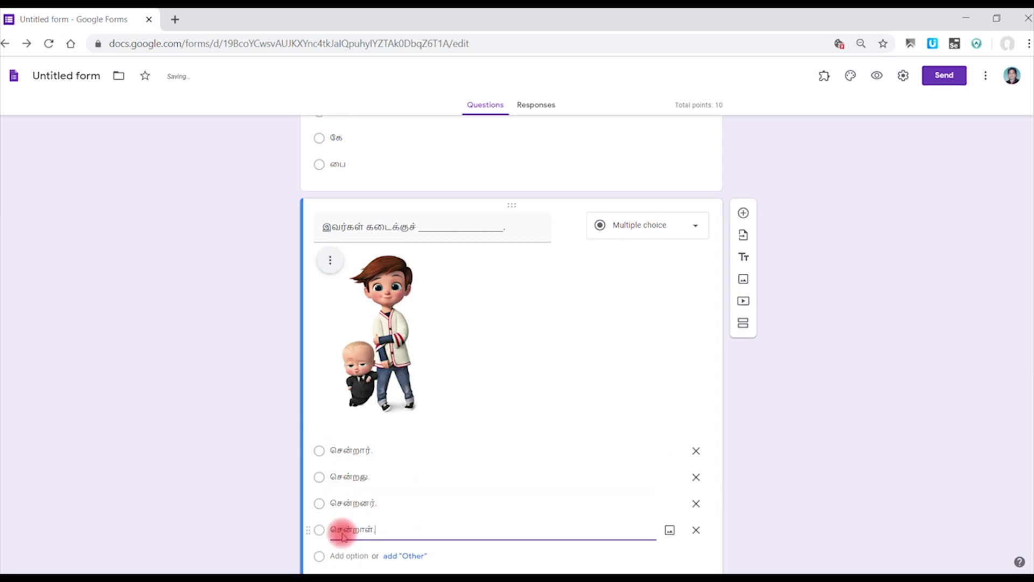
text(.)
Mark சென்றனர். as the image question's correct answer and give it 5 points
scroll(1029, 430, down, 1)
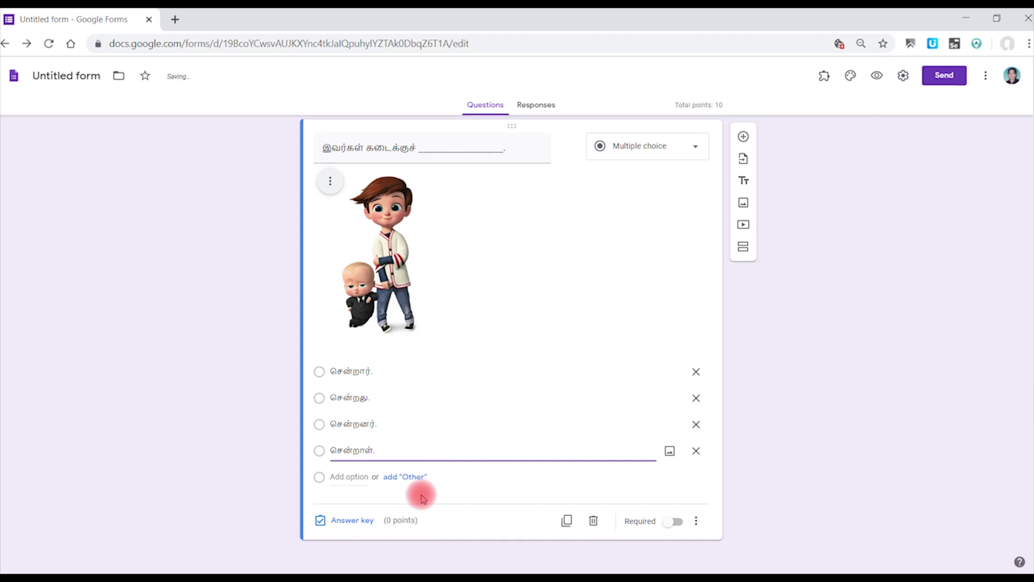
click(355, 518)
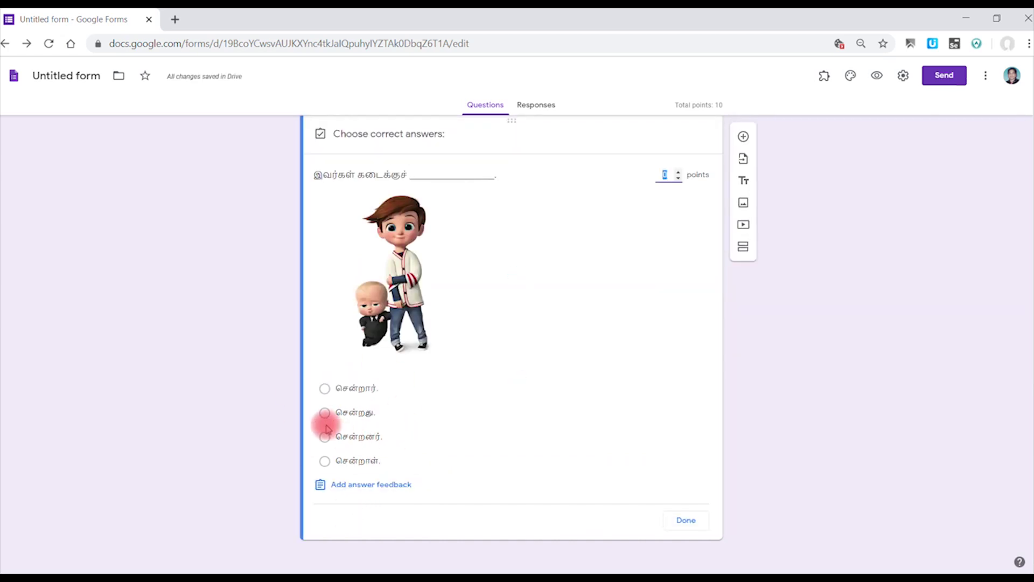
click(324, 435)
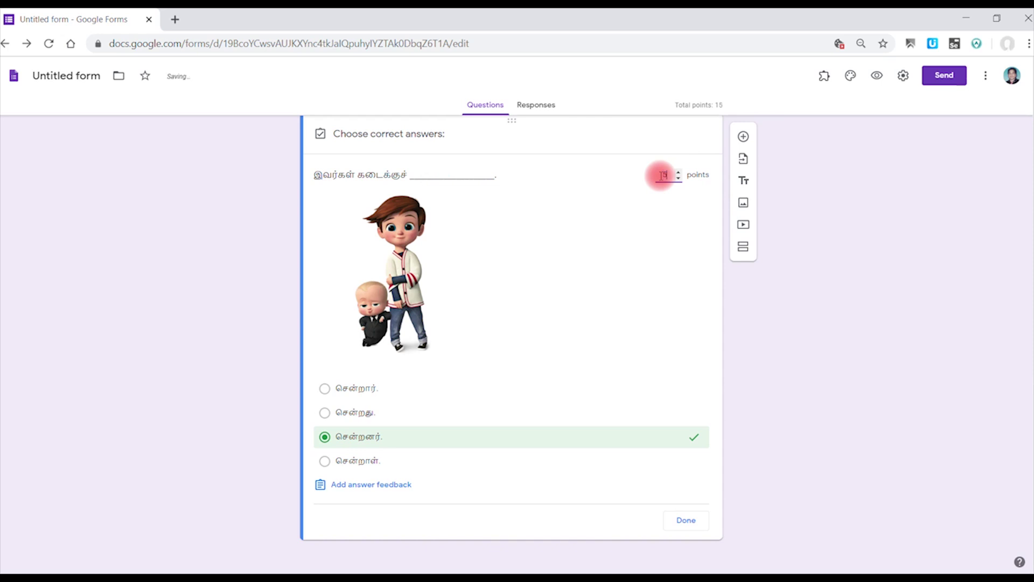
click(685, 521)
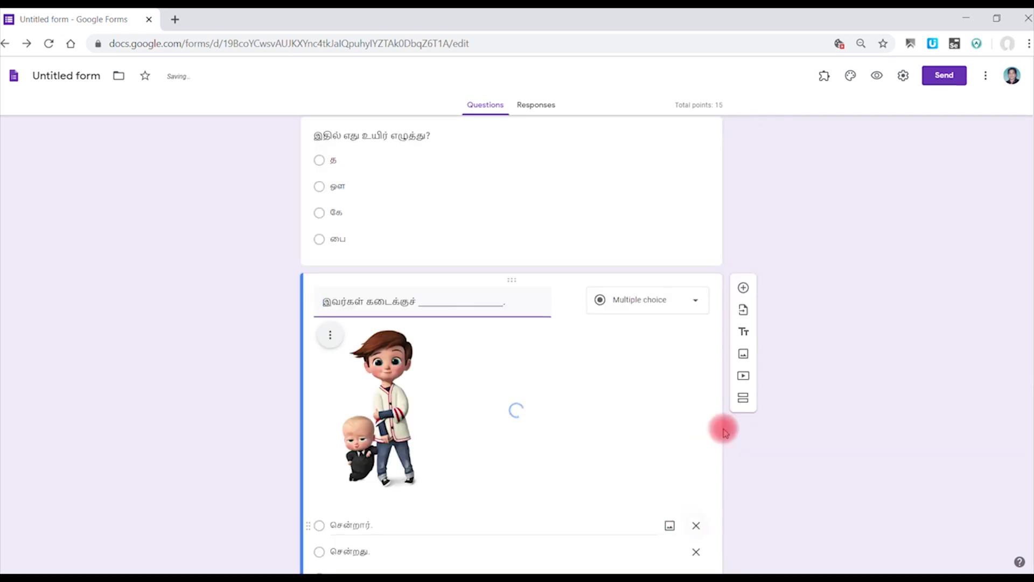
Change the form's theme color to green and its background color to the Medium shade
drag(1030, 450, 1028, 76)
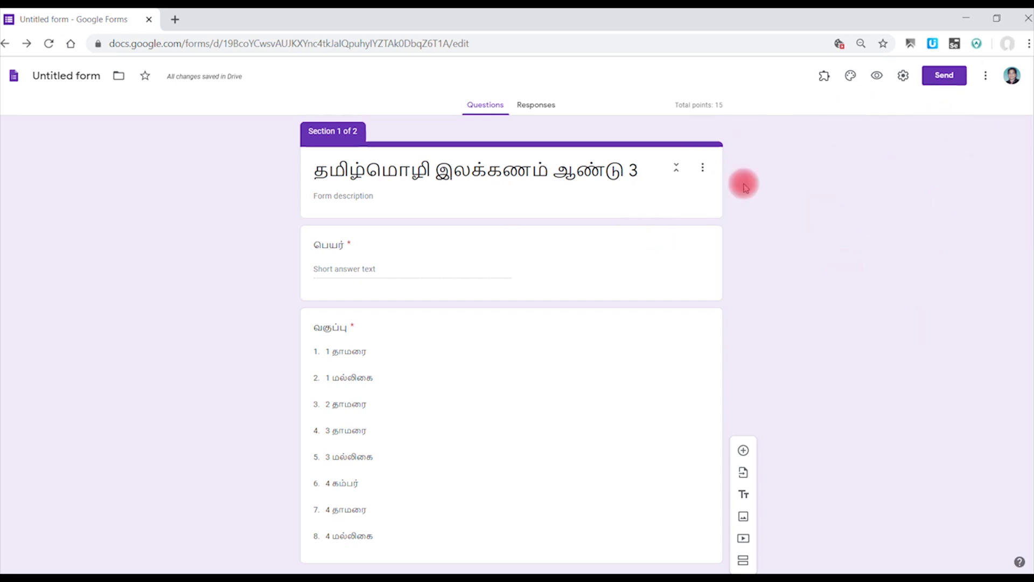
click(849, 77)
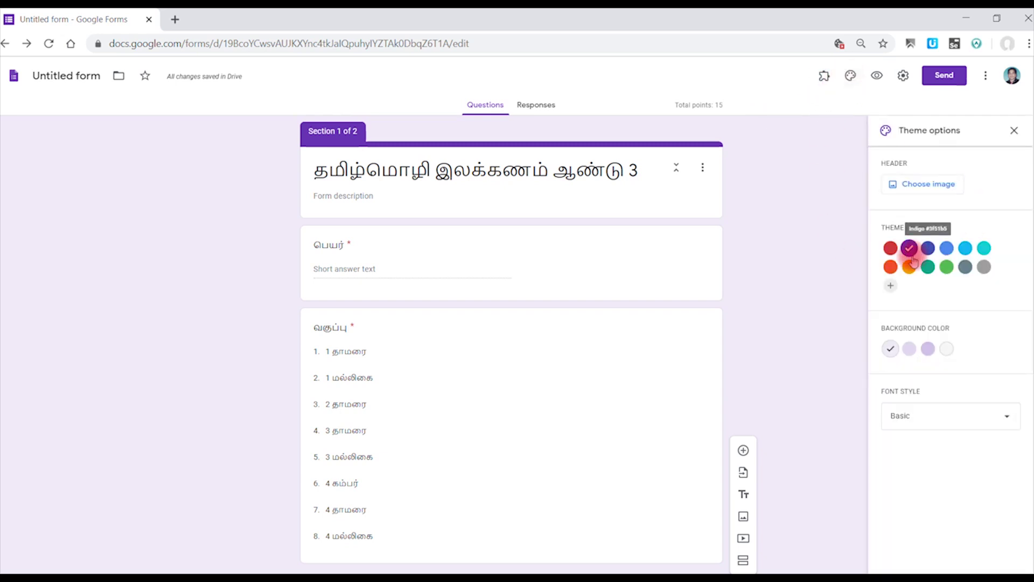
click(909, 266)
click(946, 267)
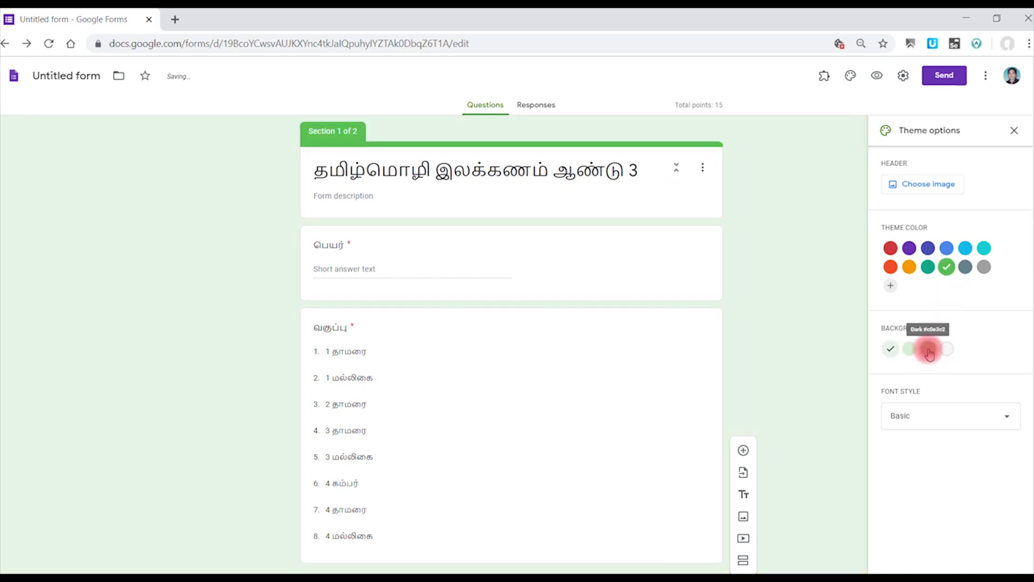
click(927, 349)
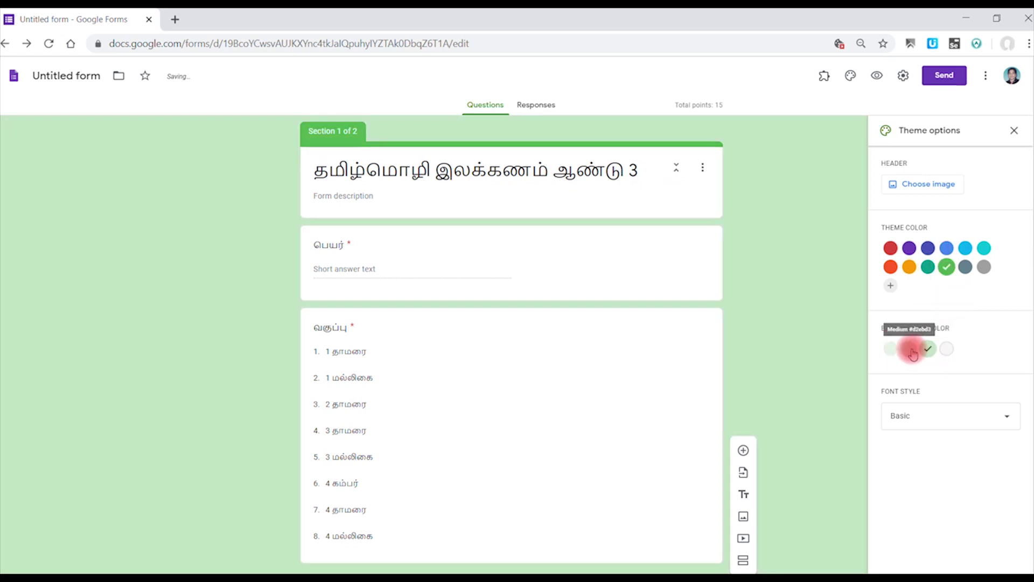
click(911, 353)
Try the Decorative font style on the form, restore Basic, and close the theme options
click(935, 416)
click(928, 455)
click(936, 413)
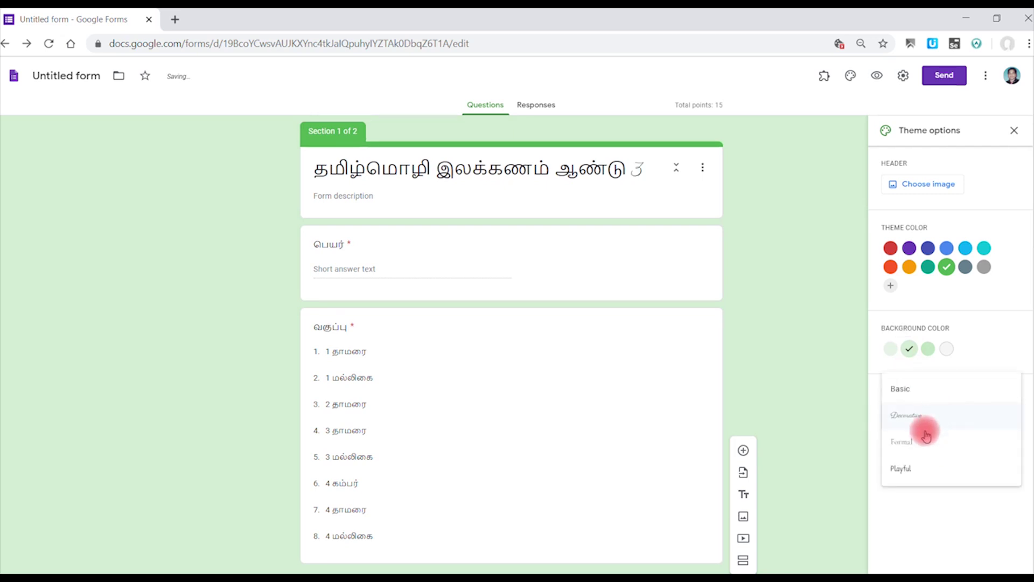
click(923, 390)
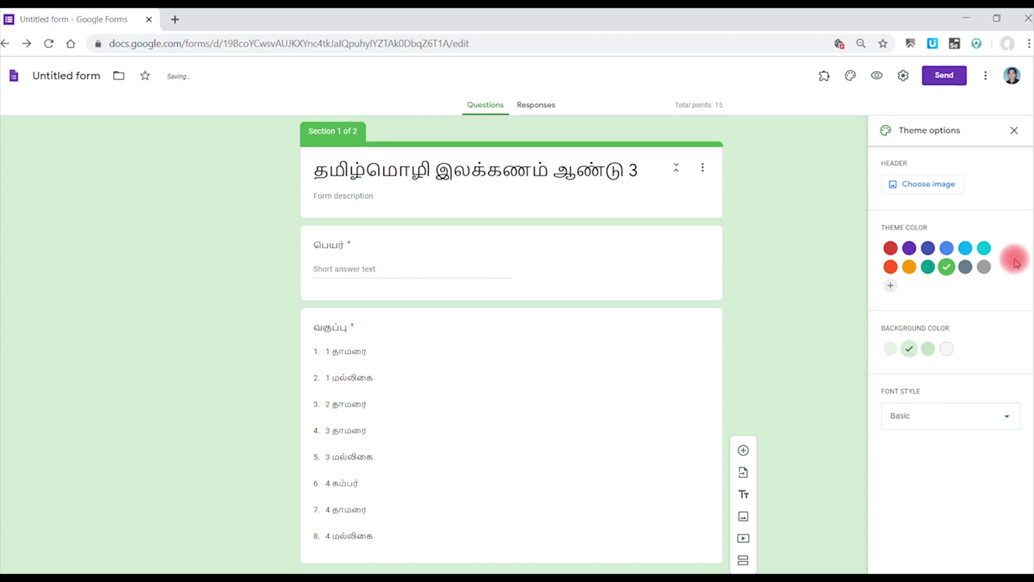
click(1015, 132)
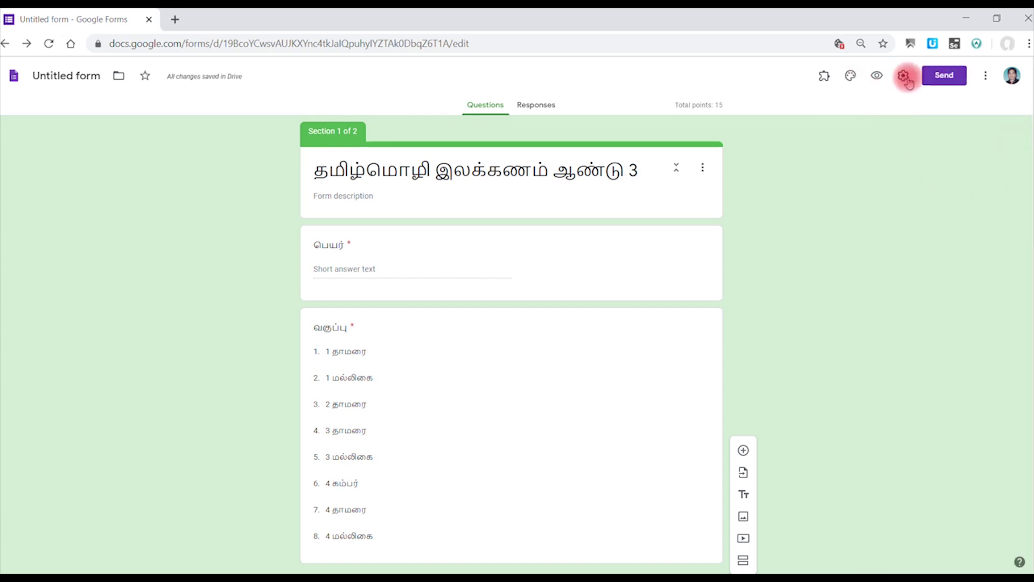
Open the form's sending options, view the embed code, and generate a shortened share link
click(947, 80)
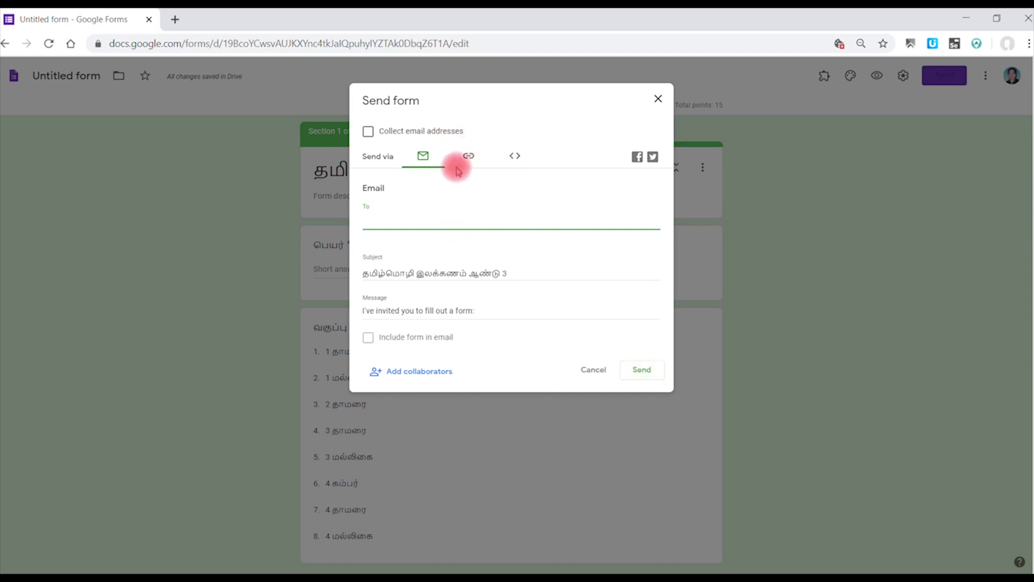
click(516, 157)
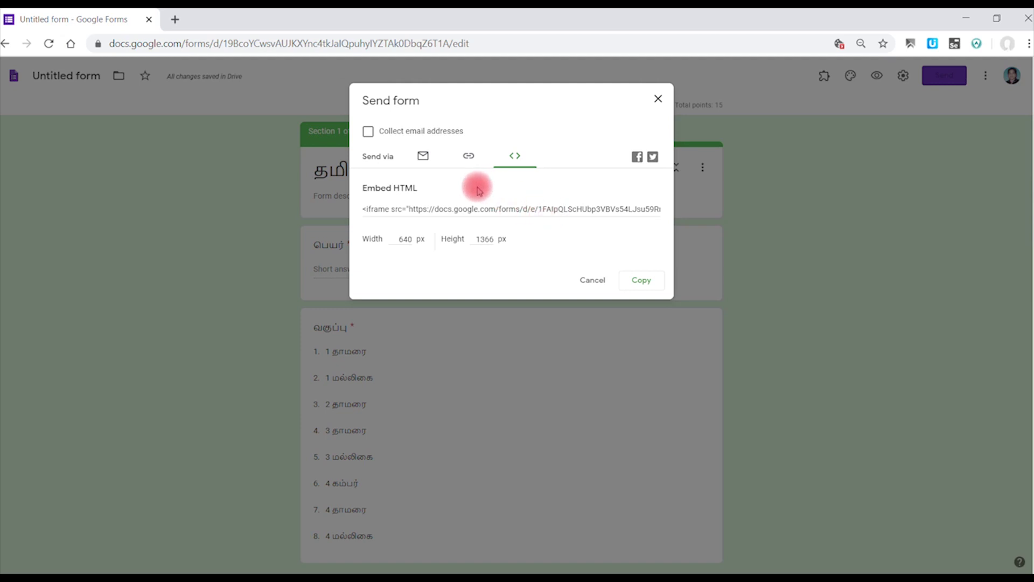
click(469, 158)
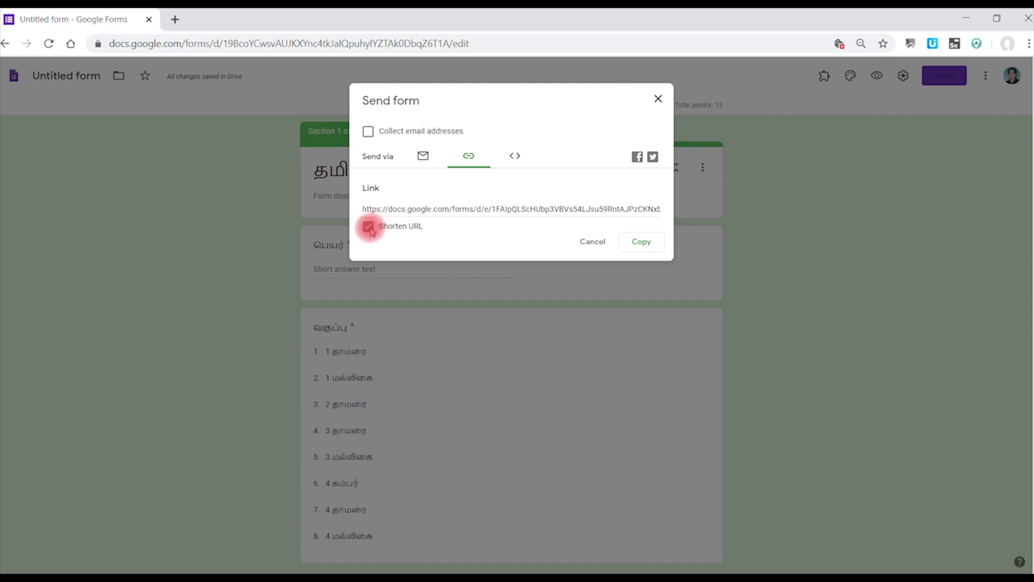
click(369, 227)
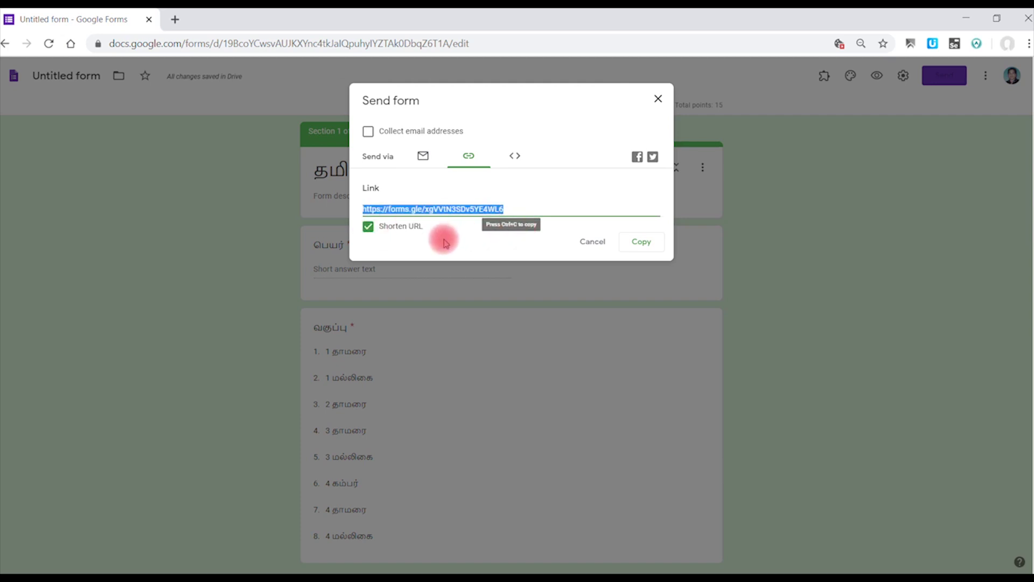
Copy the shortened form link, close the sending options, and open the link in a new browser tab
click(645, 241)
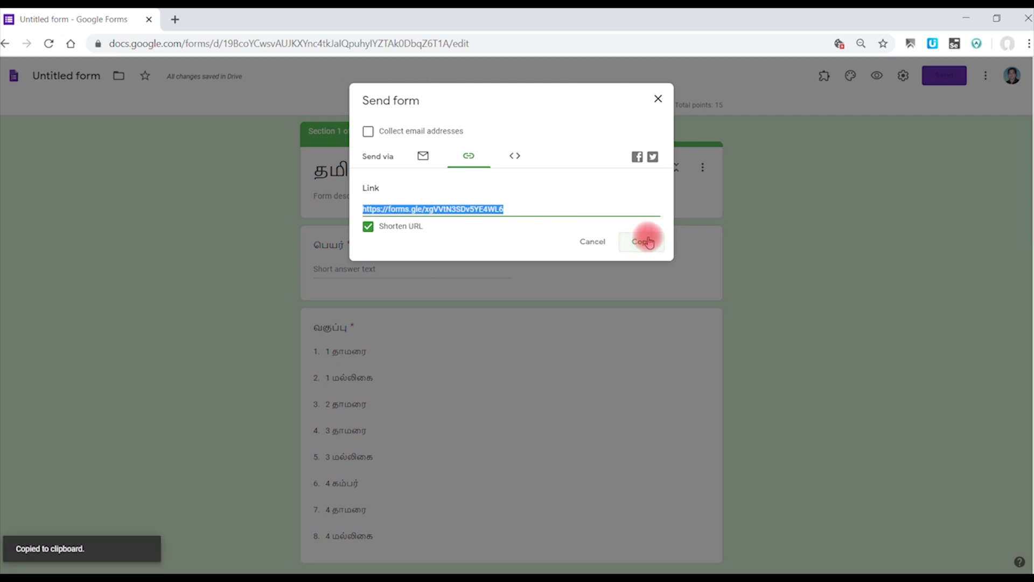
click(658, 99)
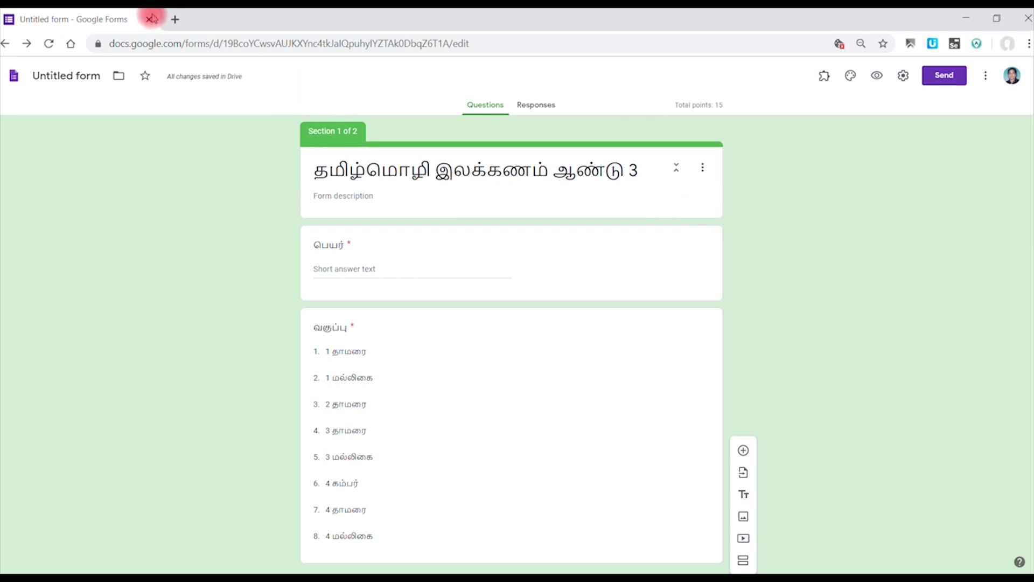
click(175, 20)
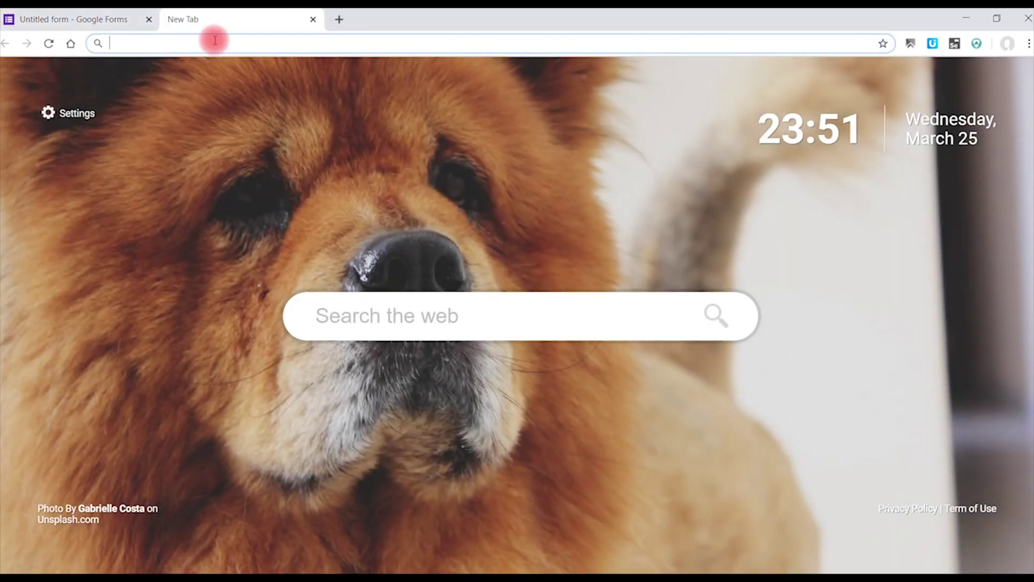
key(ctrl+v)
key(Return)
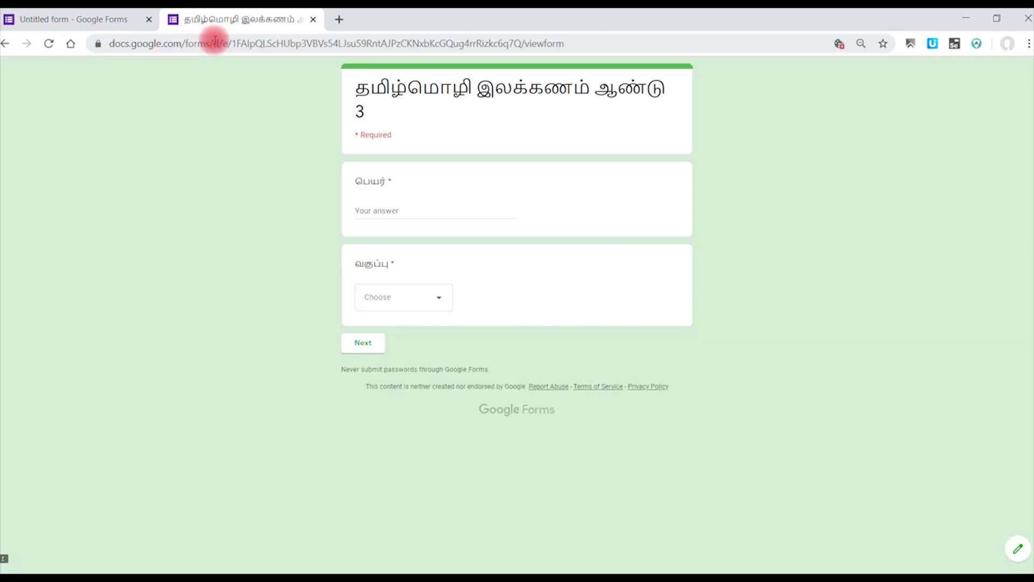
Switch the keyboard language to English (Malaysia) and enter the respondent's name in the பெயர் question
click(429, 213)
text(ந்)
key(BackSpace)
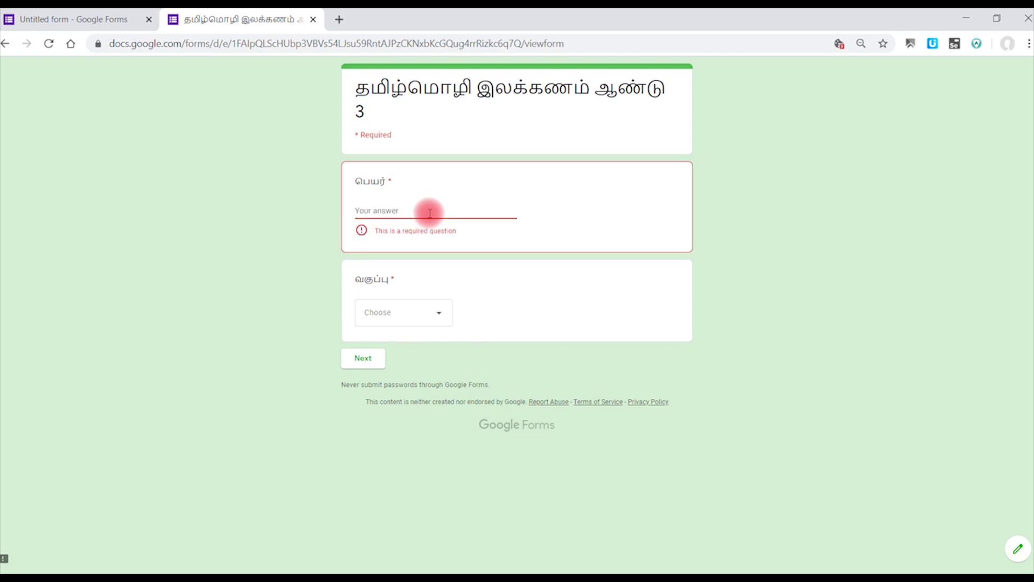
click(947, 572)
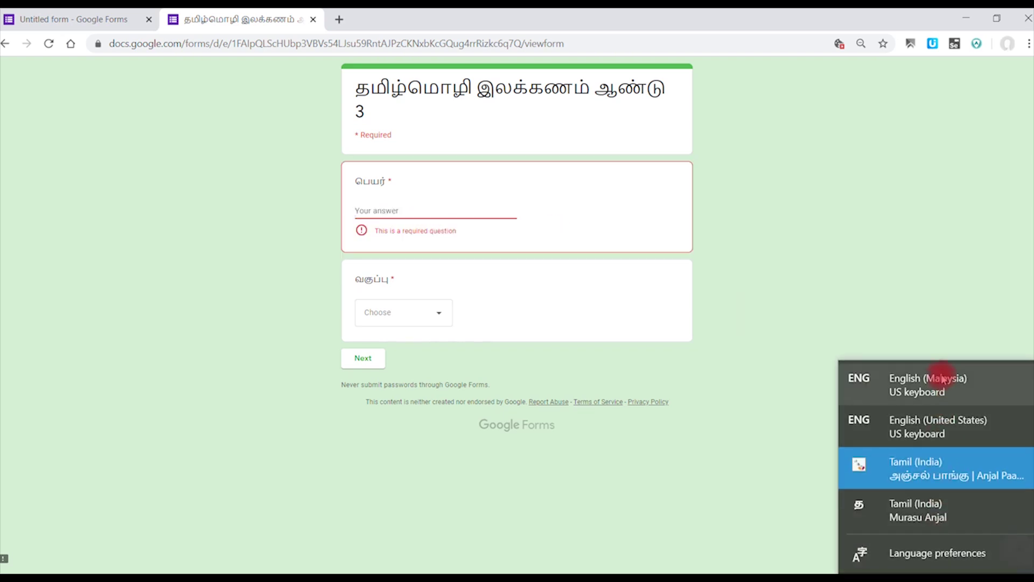
click(915, 379)
text(Naga)
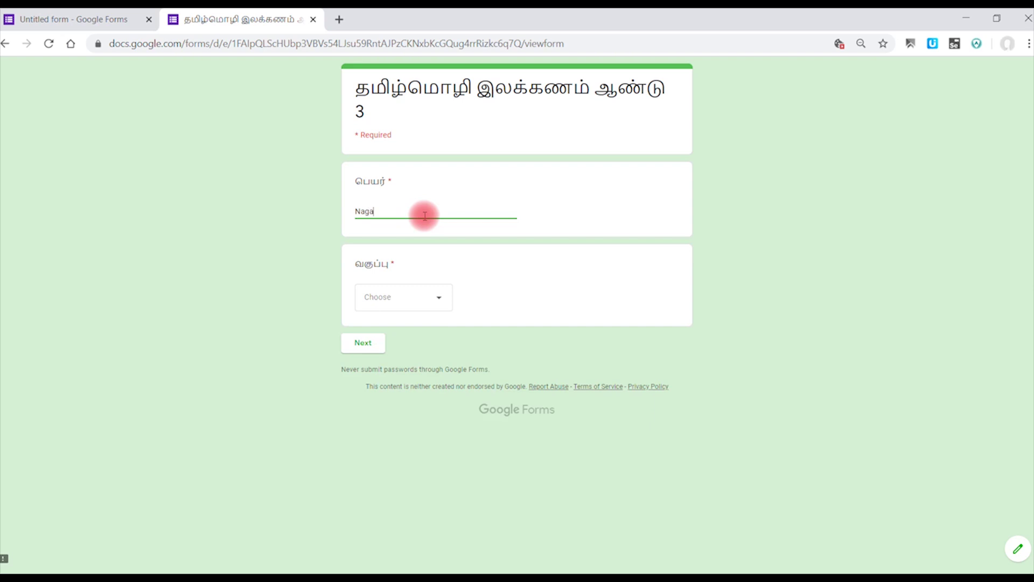
Choose 4 கம்பர் as the வகுப்பு answer and continue to the questions section
click(426, 299)
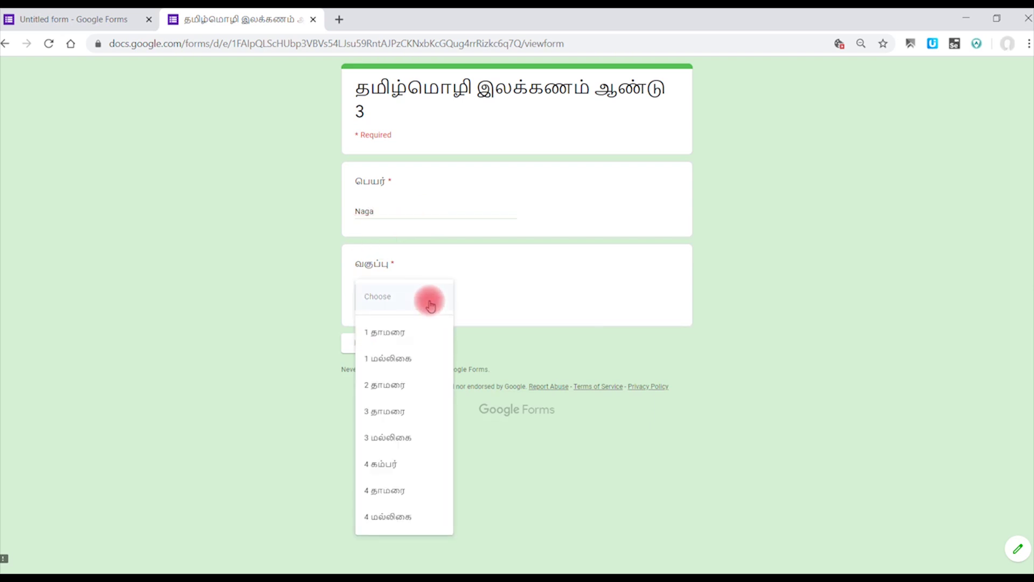
click(404, 464)
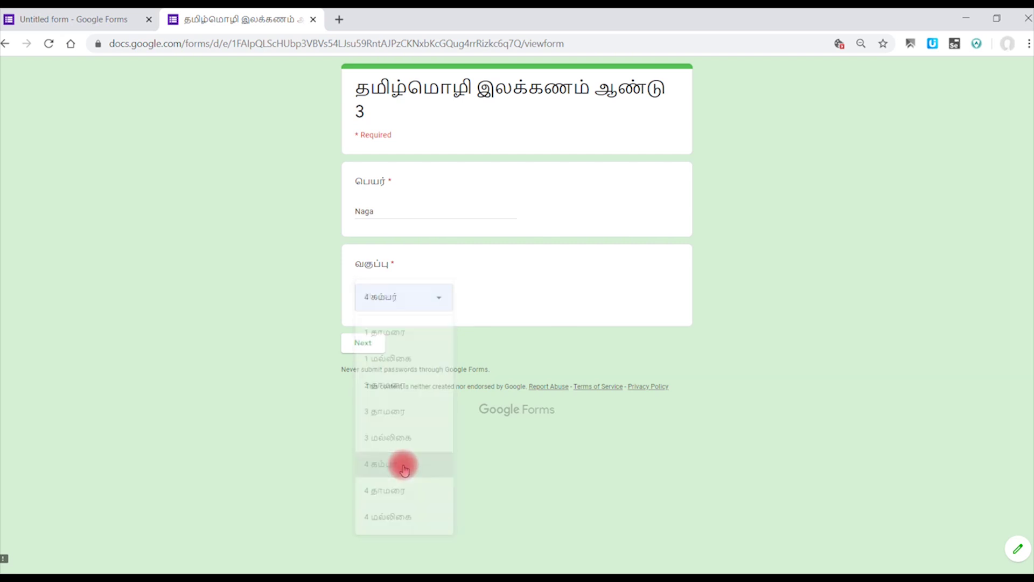
click(364, 344)
Answer the three quiz questions with ஜ, ஔ and சென்றது., and submit the response
scroll(1029, 138, down, 2)
scroll(1031, 144, up, 2)
scroll(1024, 144, down, 1)
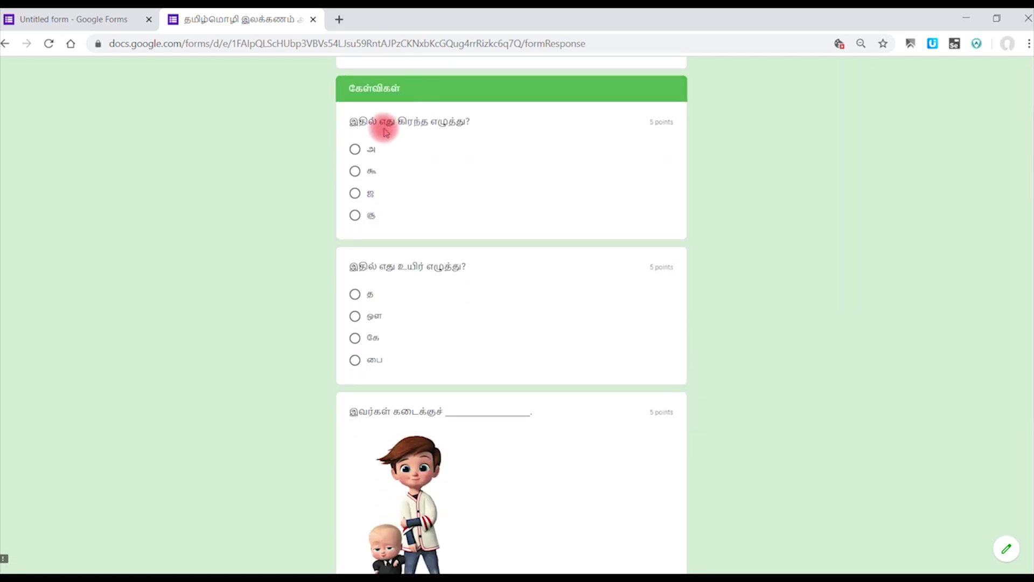
click(356, 194)
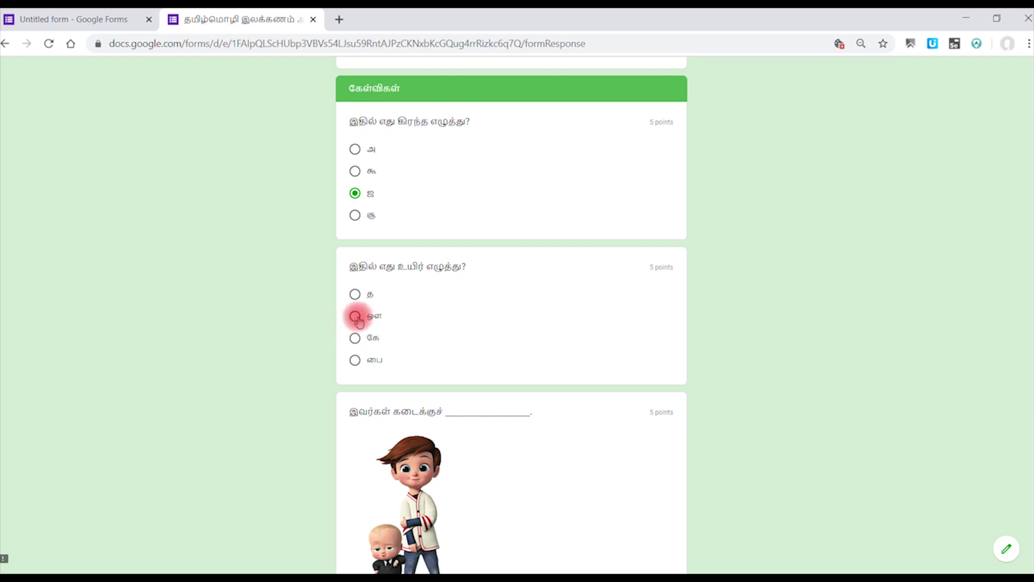
scroll(1030, 289, down, 4)
click(368, 405)
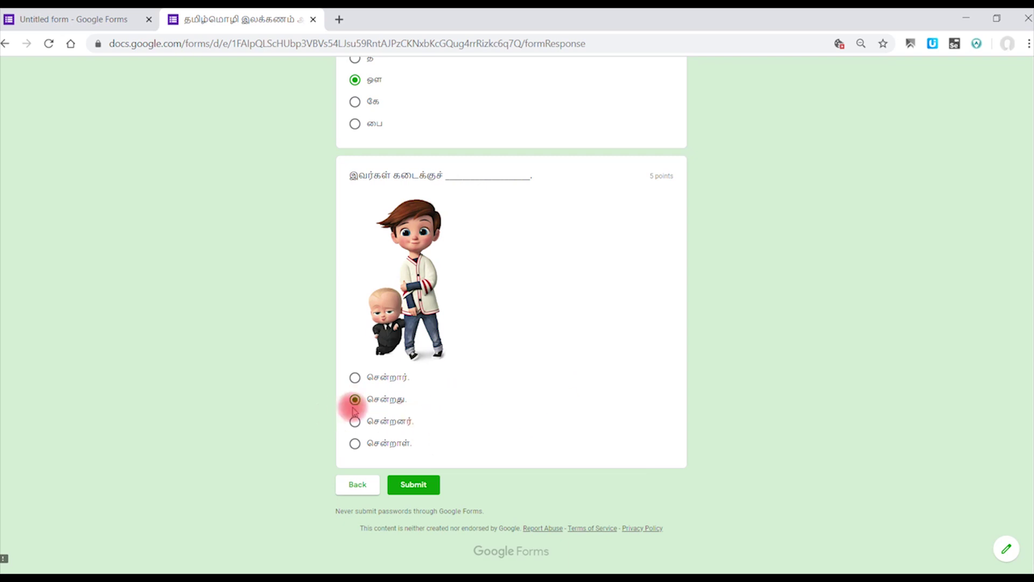
click(414, 485)
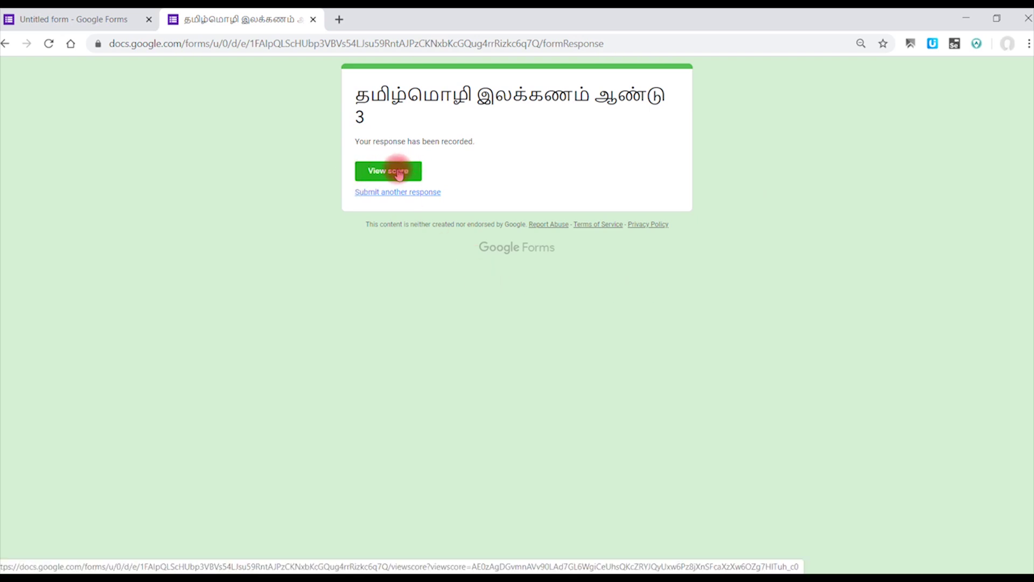
Open the score for the submitted response and review the total points, each question's marking and the correct answer given
click(373, 171)
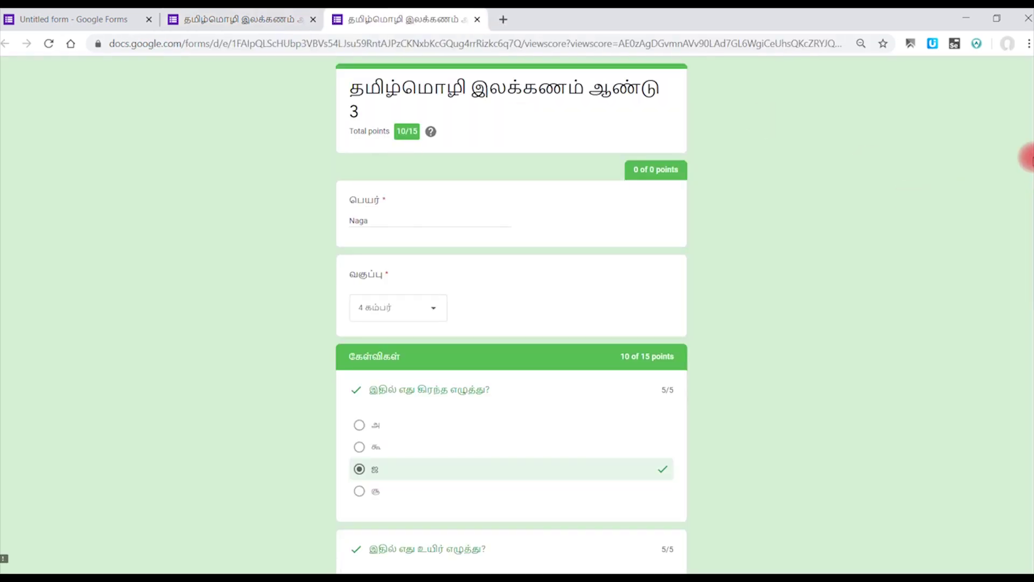
scroll(1029, 156, down, 5)
scroll(1029, 274, up, 1)
scroll(778, 61, up, 3)
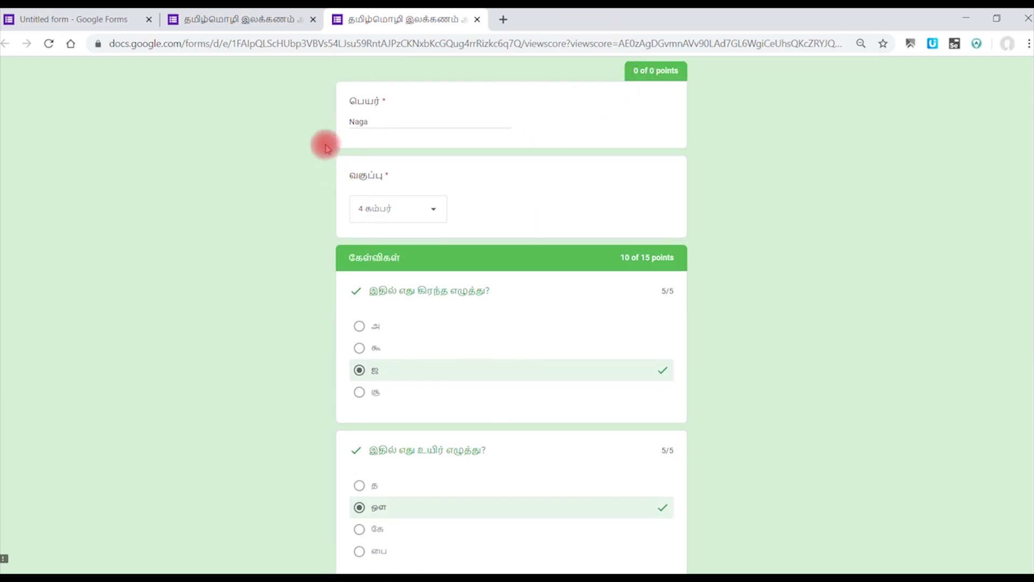
scroll(1031, 261, down, 3)
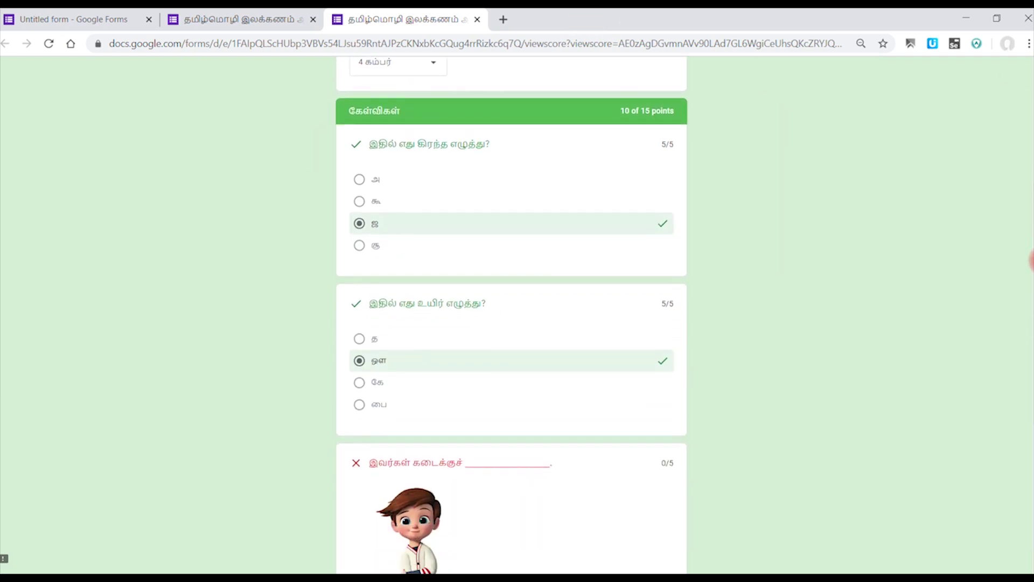
scroll(1031, 260, down, 1)
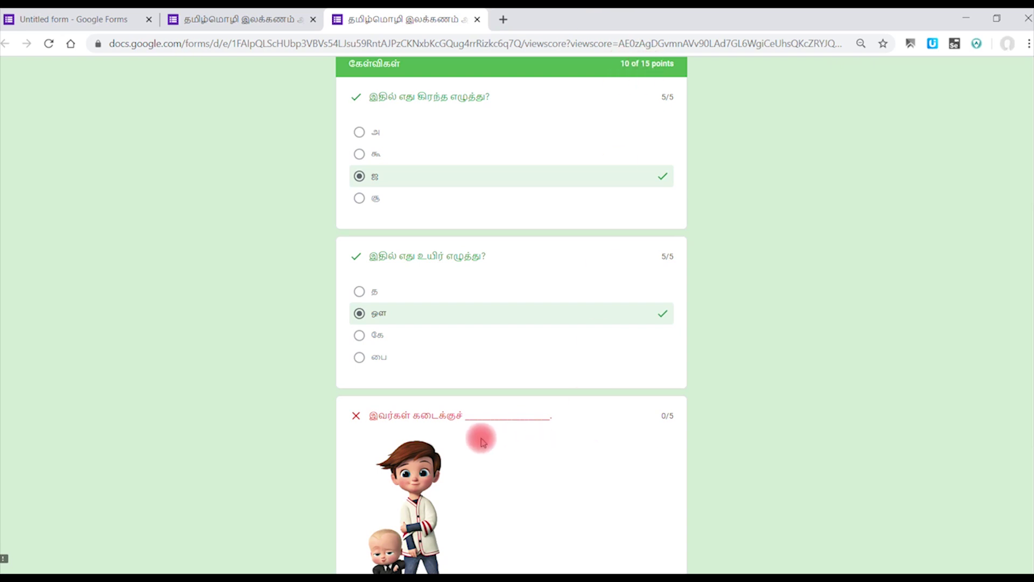
scroll(1030, 426, down, 4)
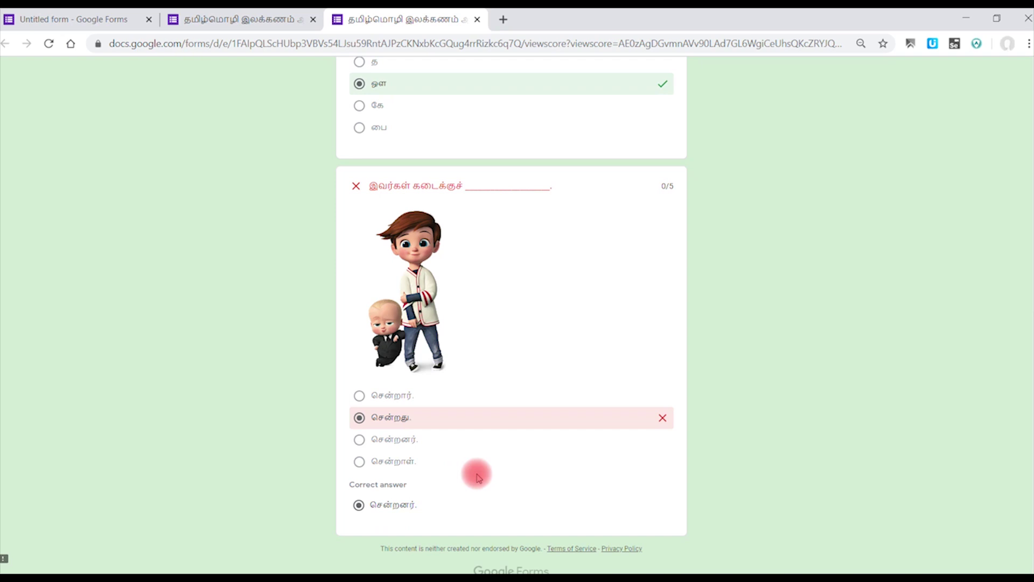
drag(1030, 394, 1031, 108)
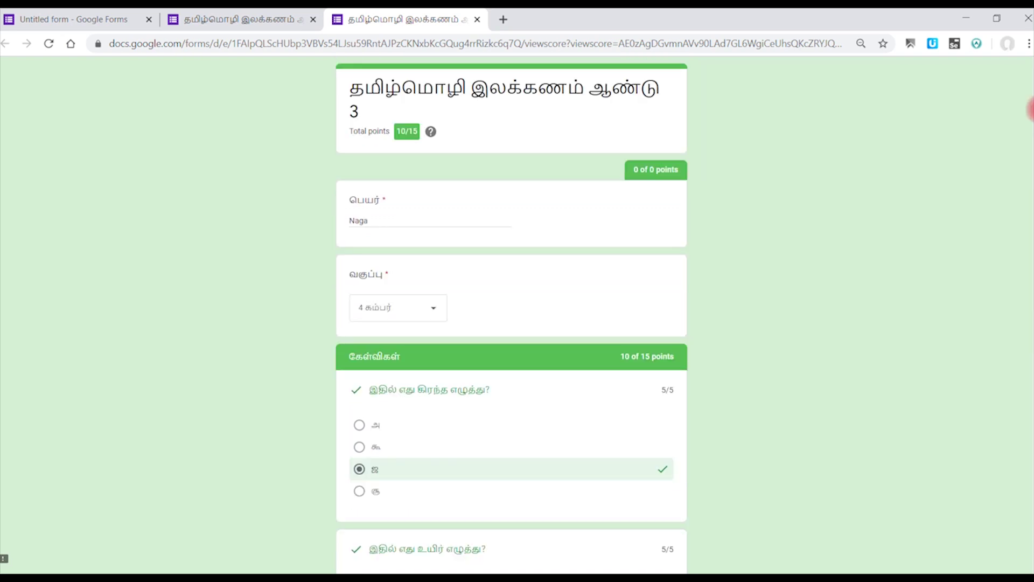